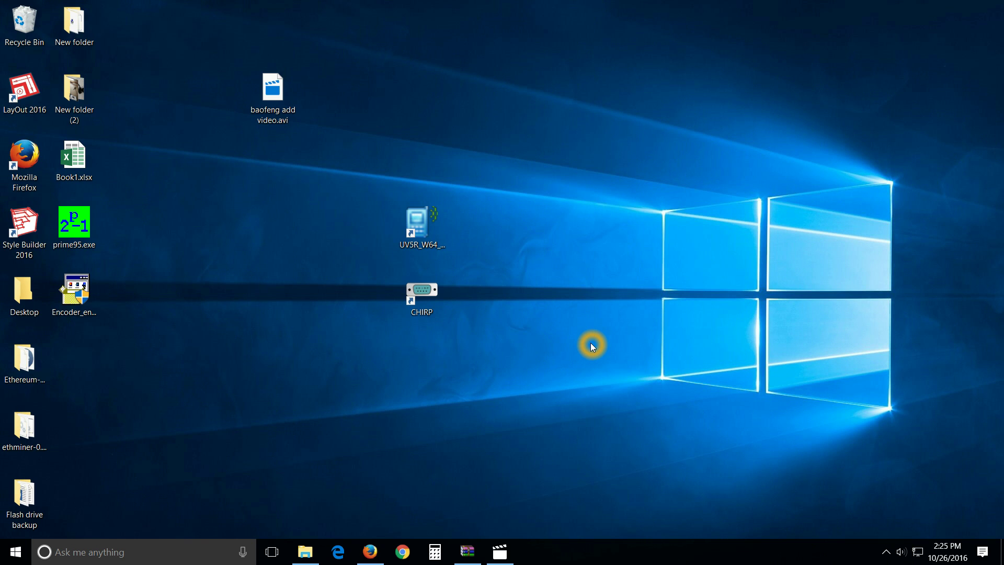
- Restore Firefox from the taskbar to show the Amazon BaoFeng UV-5R radio page ($25.99)
left_click(369, 551)
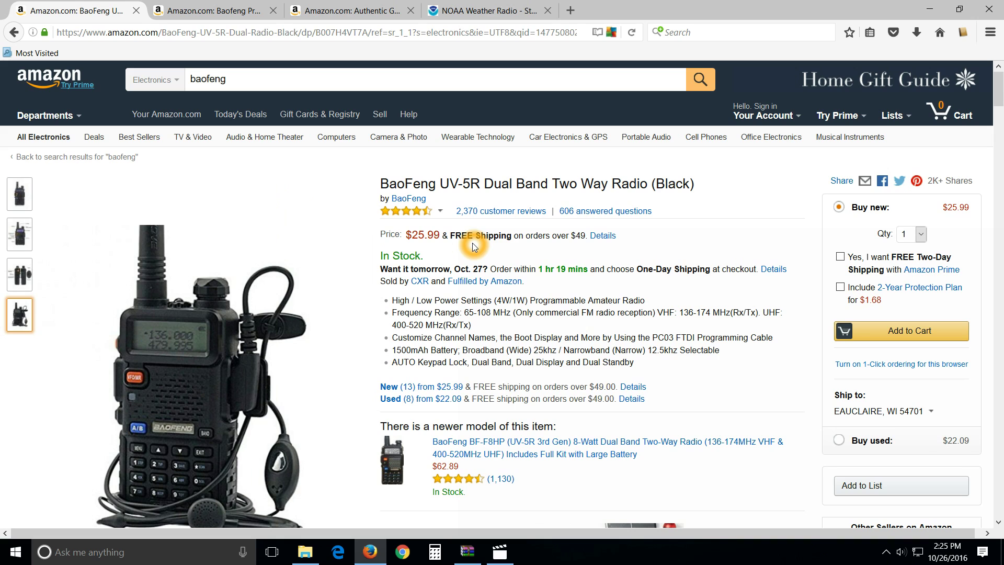
left_click(497, 239)
scroll(230, 234, "down", 2)
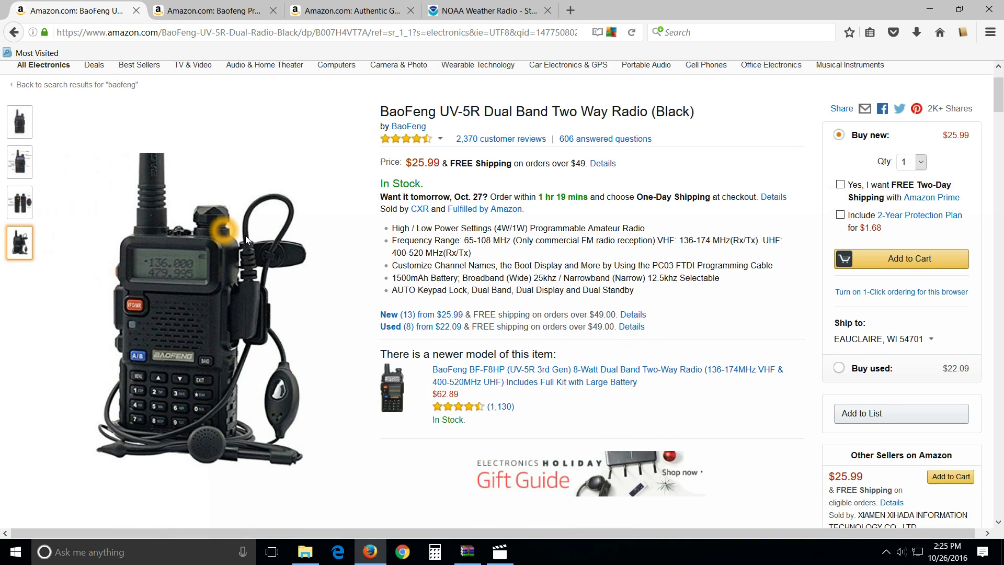
left_click(289, 298)
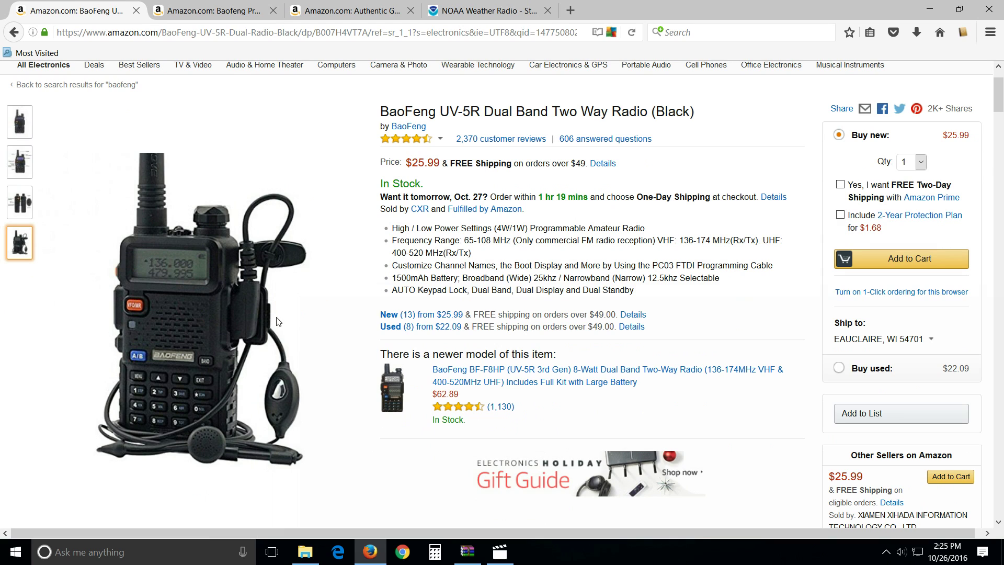
left_click(241, 324)
left_click(247, 440)
left_click(159, 167)
left_click(470, 169)
- View the $6.68 Baofeng programming cable listing, then continue to the Nagoya NA-771 antenna page
left_click(214, 14)
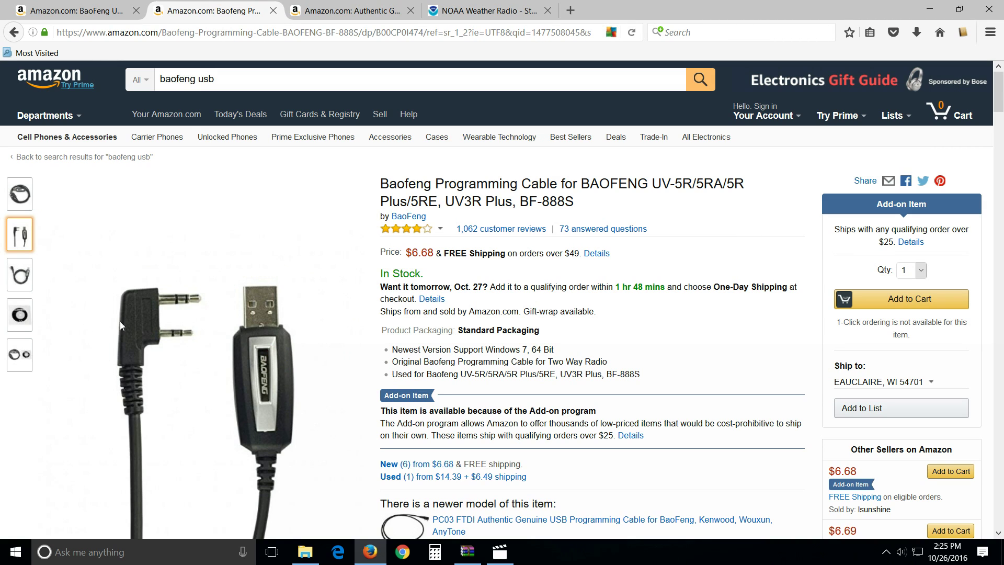
left_click(319, 411)
left_click(425, 344)
- Browse the Nagoya NA-771 antenna page and its images, then minimize Firefox to the desktop
left_click(339, 12)
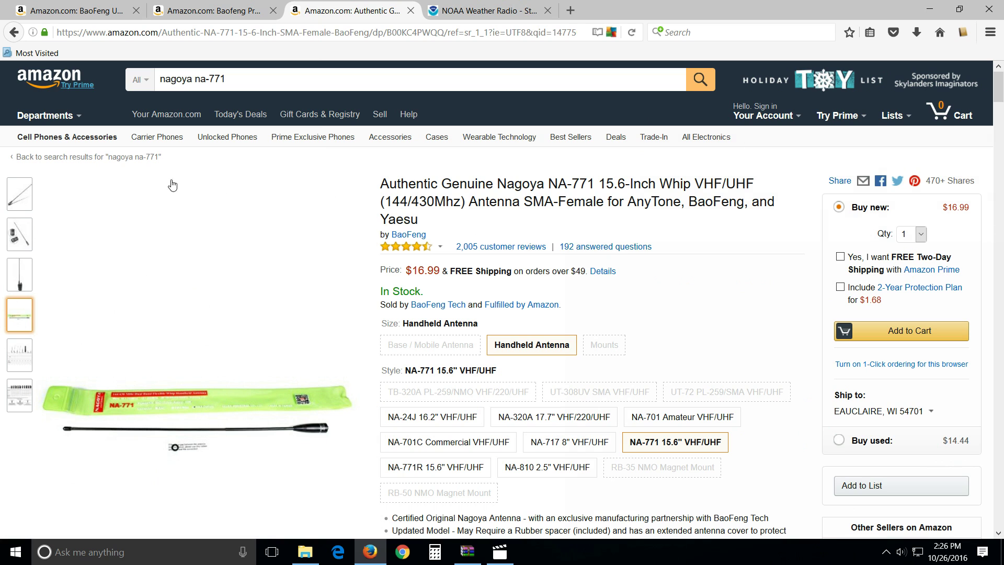
mouse_move(22, 200)
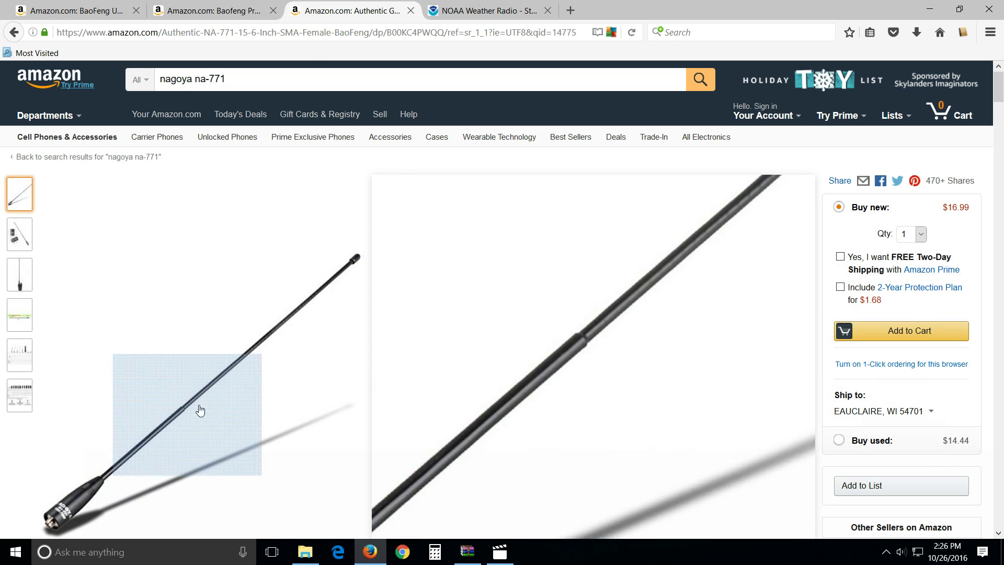
left_click(323, 273)
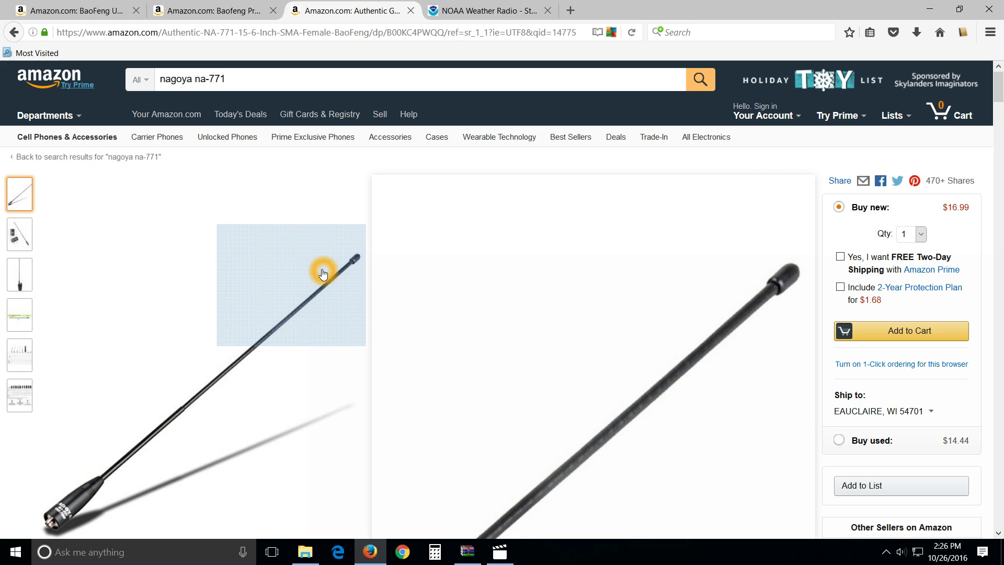
left_click(266, 257)
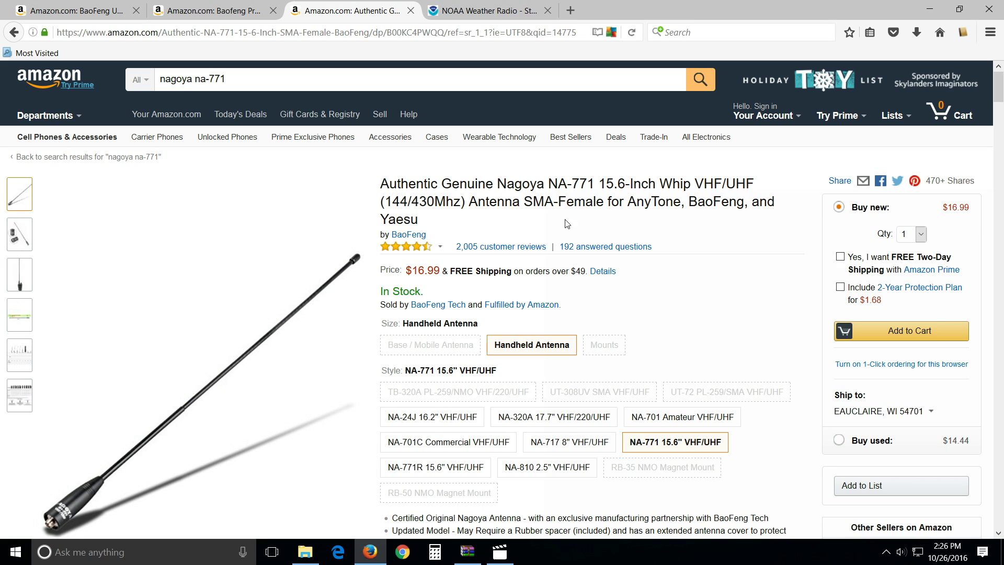
left_click(586, 274)
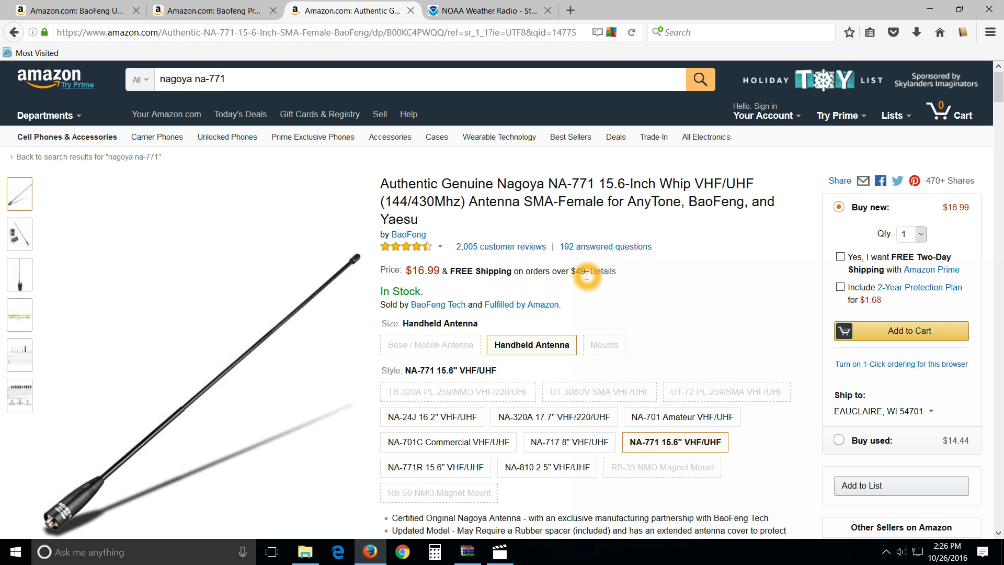
left_click(928, 10)
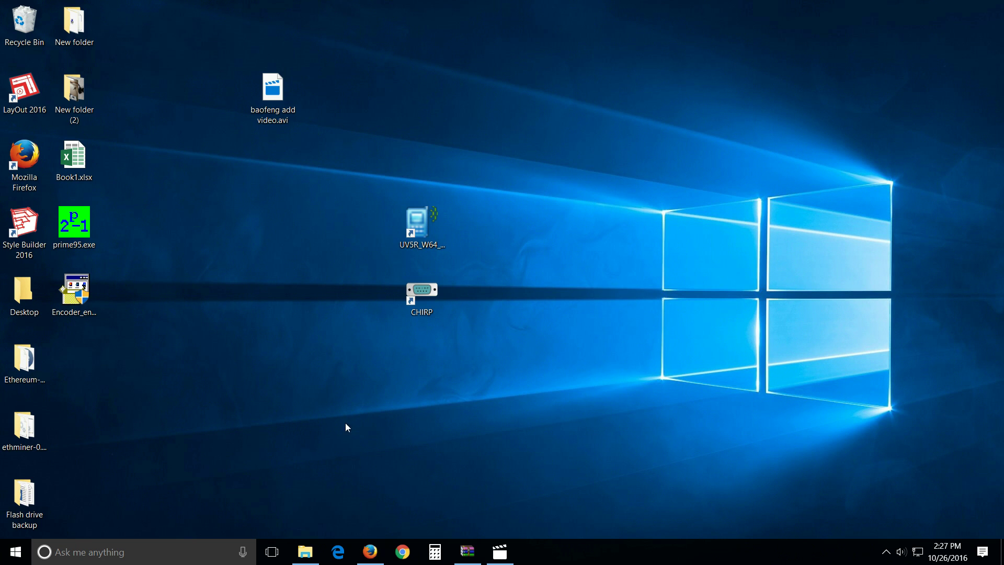
- Drag UV5R_W64_VIP.rar from the DVD RW Drive (F:) software folder to the desktop
left_click(305, 551)
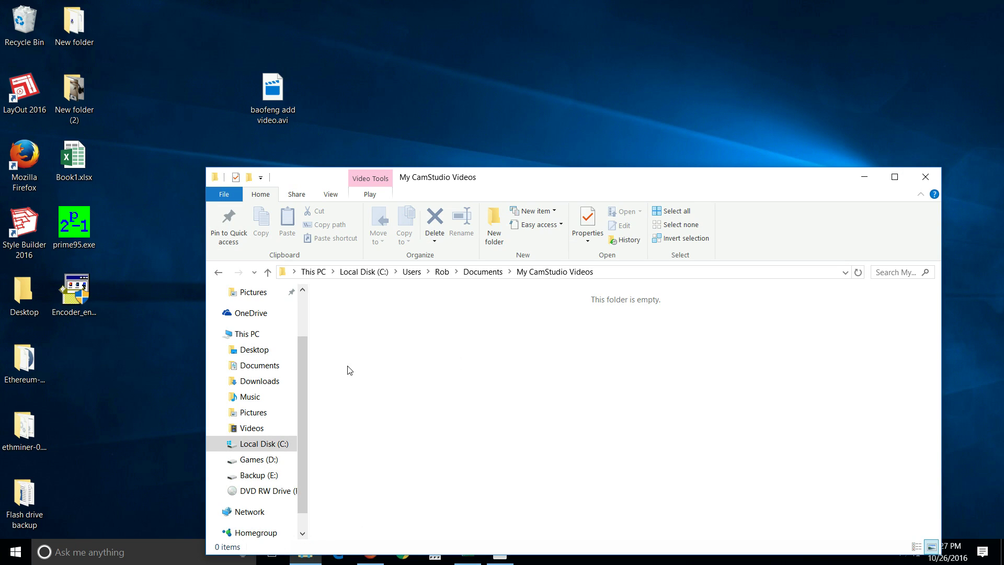
scroll(296, 392, "down", 1)
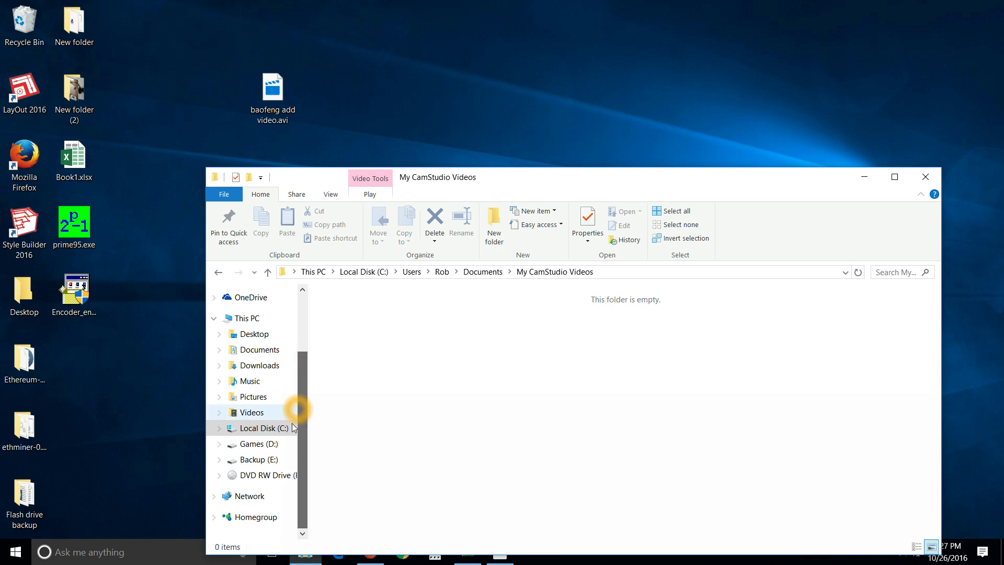
left_click(269, 476)
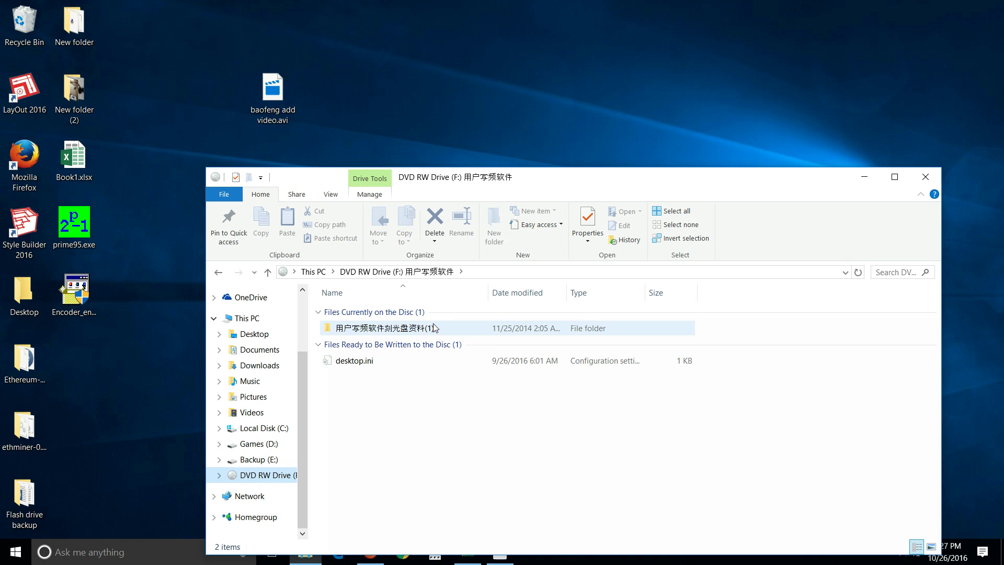
left_click(402, 328)
double_click(403, 329)
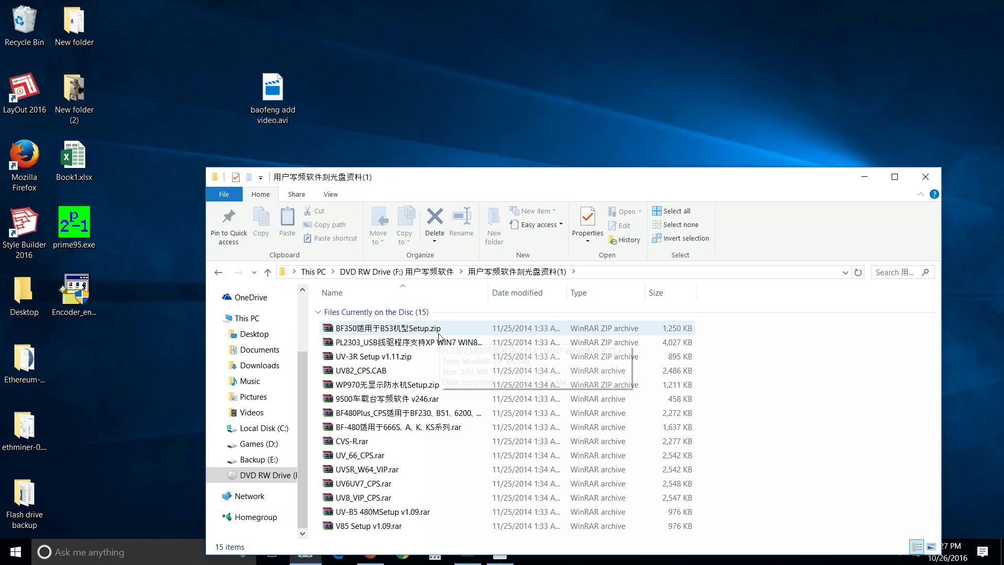
left_click(416, 472)
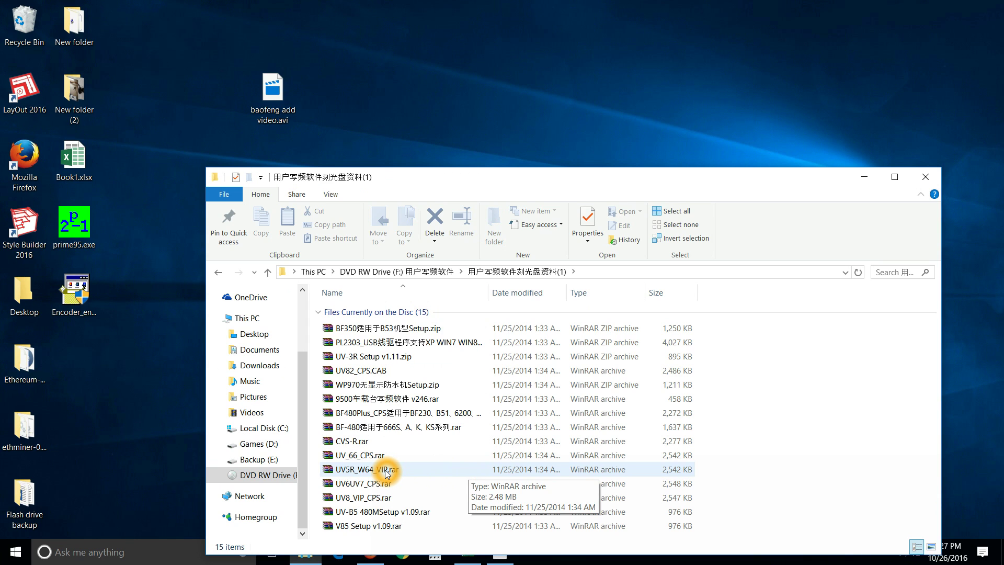
left_click_drag(387, 473, 386, 114)
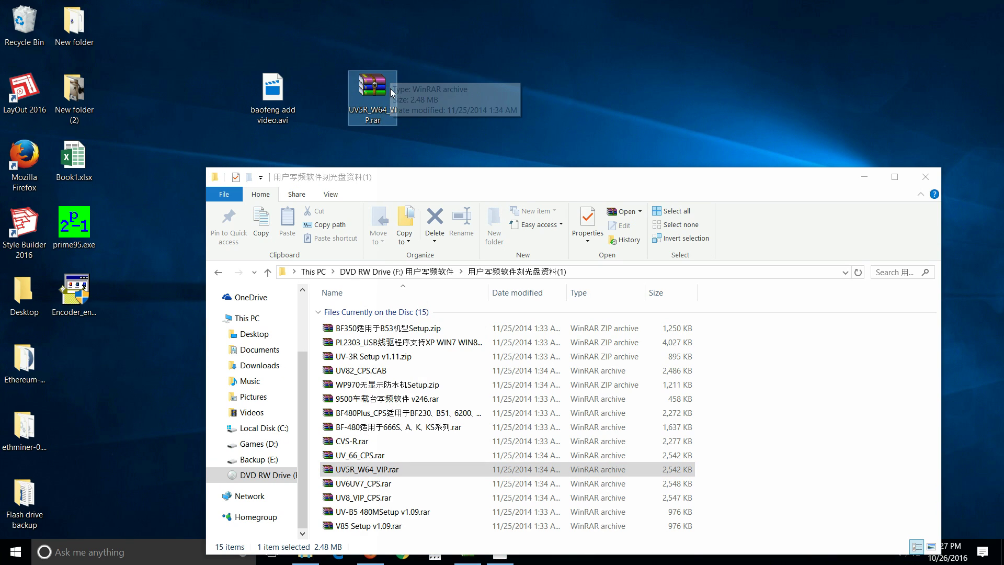
left_click(864, 177)
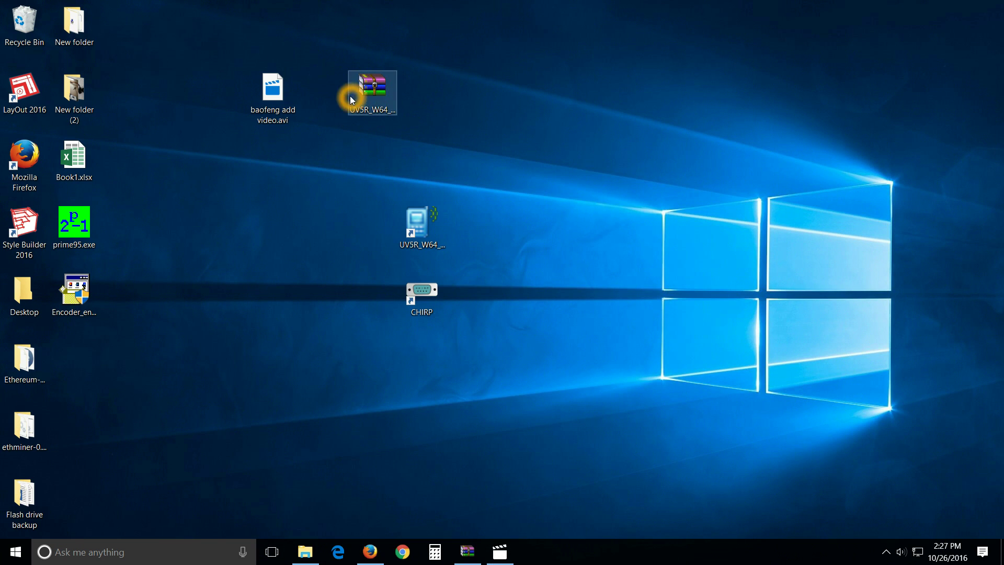
double_click(363, 96)
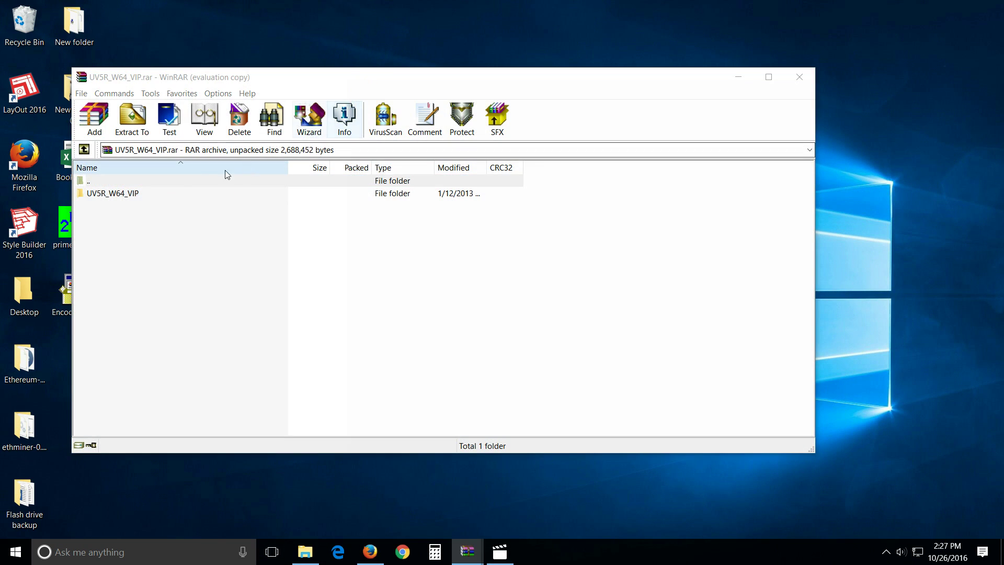
left_click(131, 195)
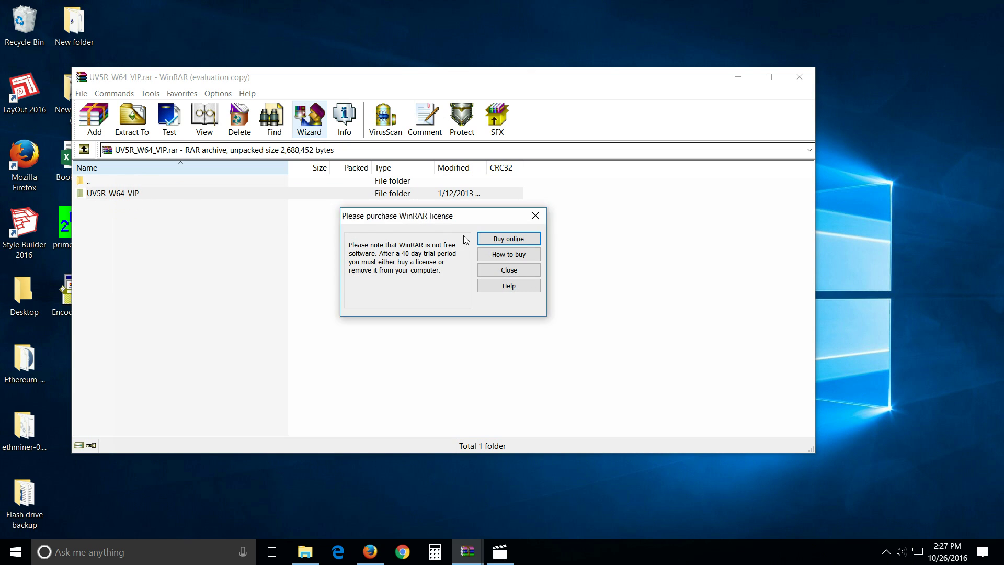
left_click(505, 269)
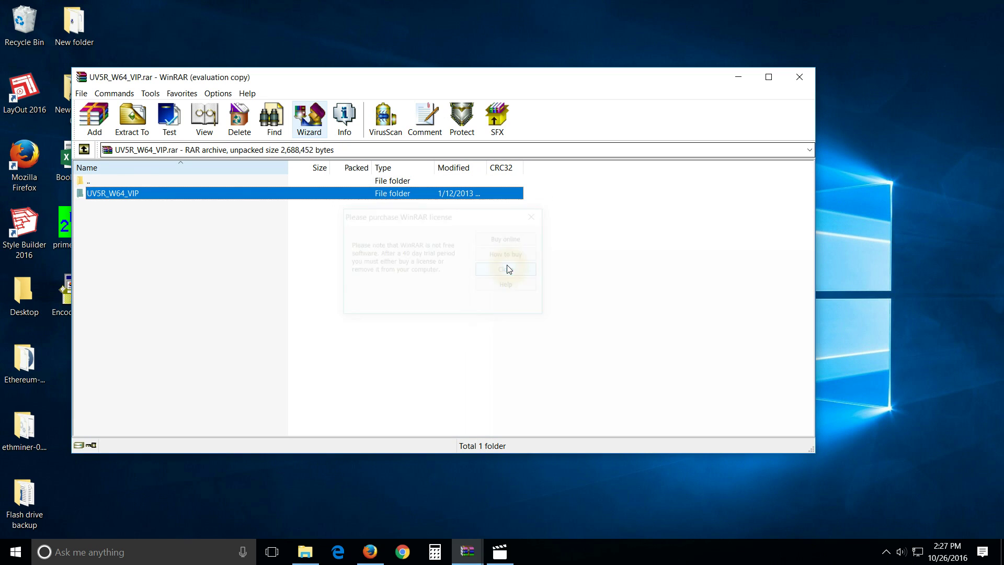
double_click(112, 194)
left_click(115, 209)
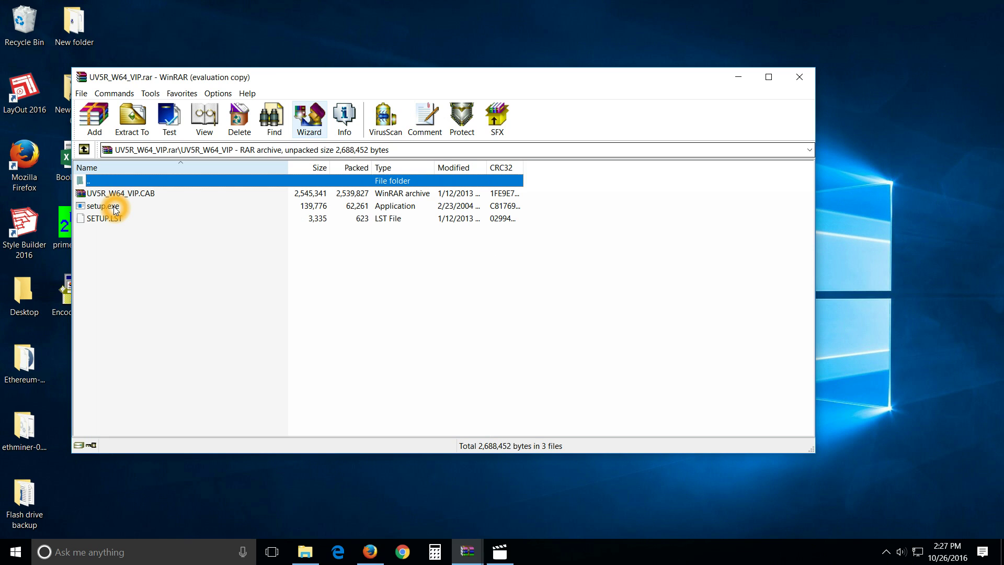
left_click(795, 79)
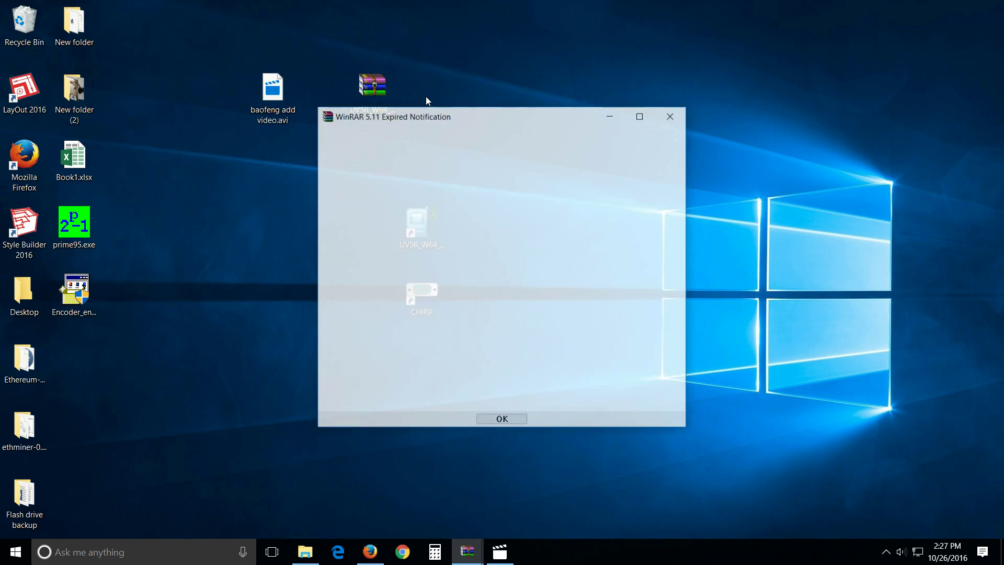
left_click(673, 110)
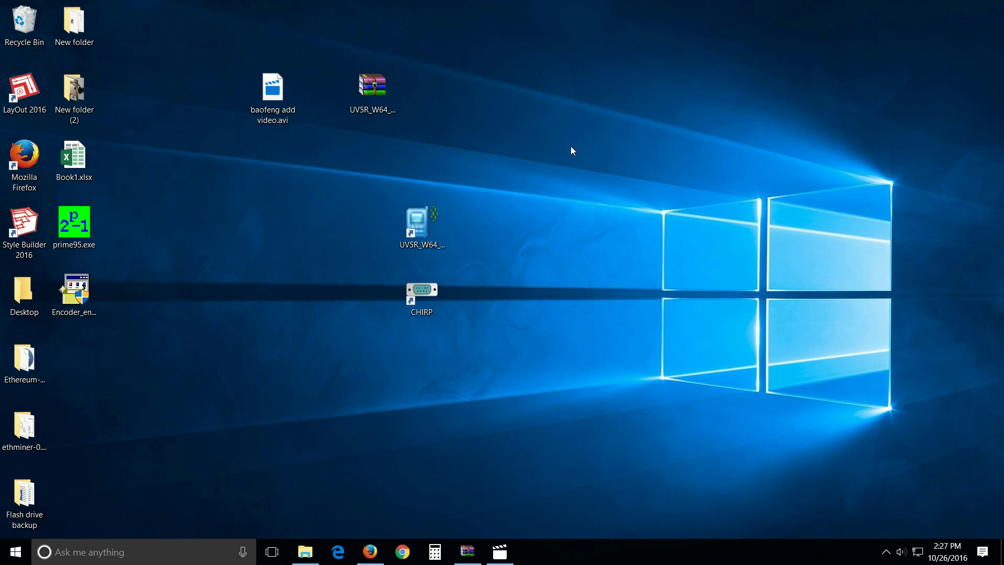
- Launch UV5R_W64_VIP from the Start menu's UV5R_W64_VIP folder, opening an empty channel table
double_click(431, 246)
left_click(16, 551)
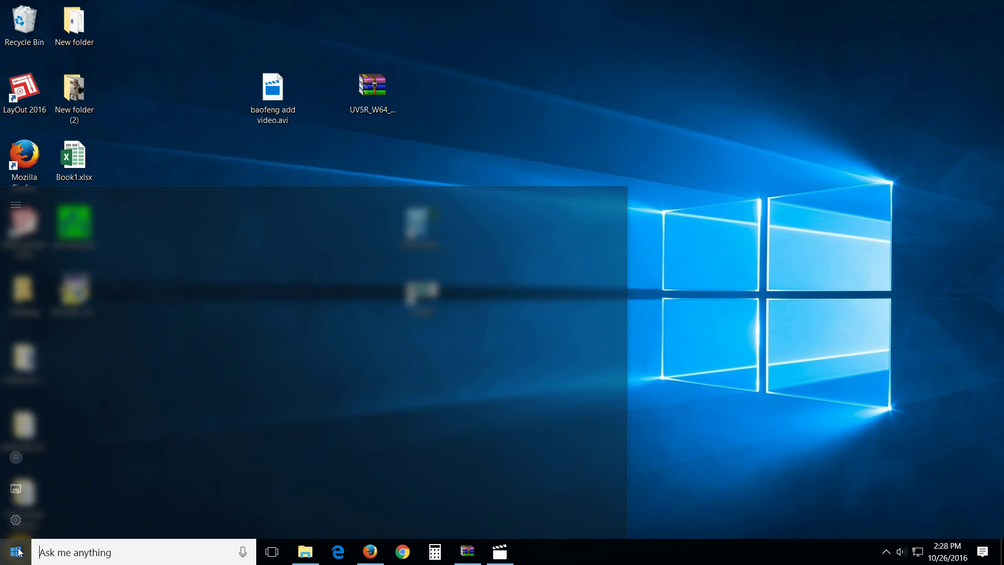
scroll(105, 440, "down", 10)
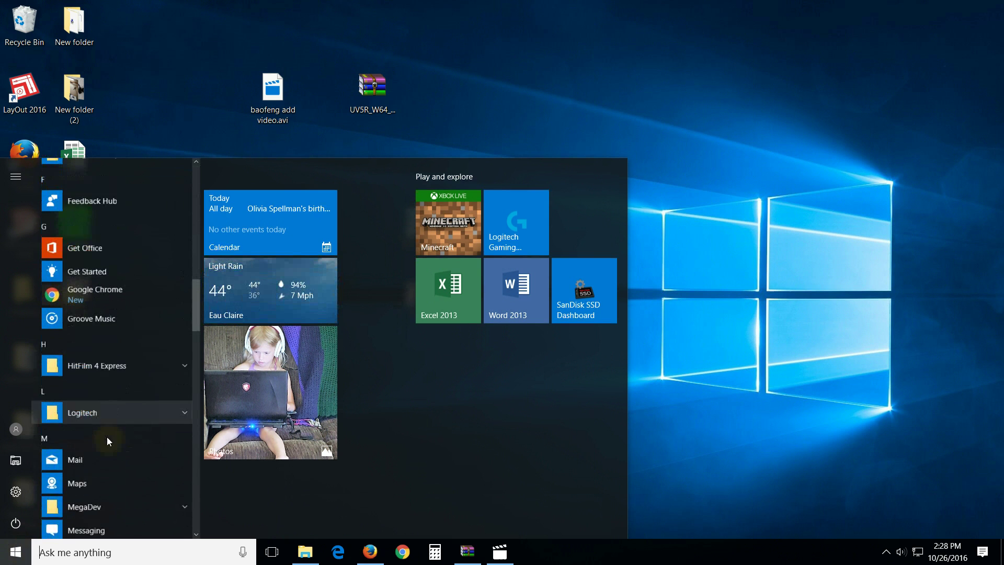
scroll(107, 435, "down", 10)
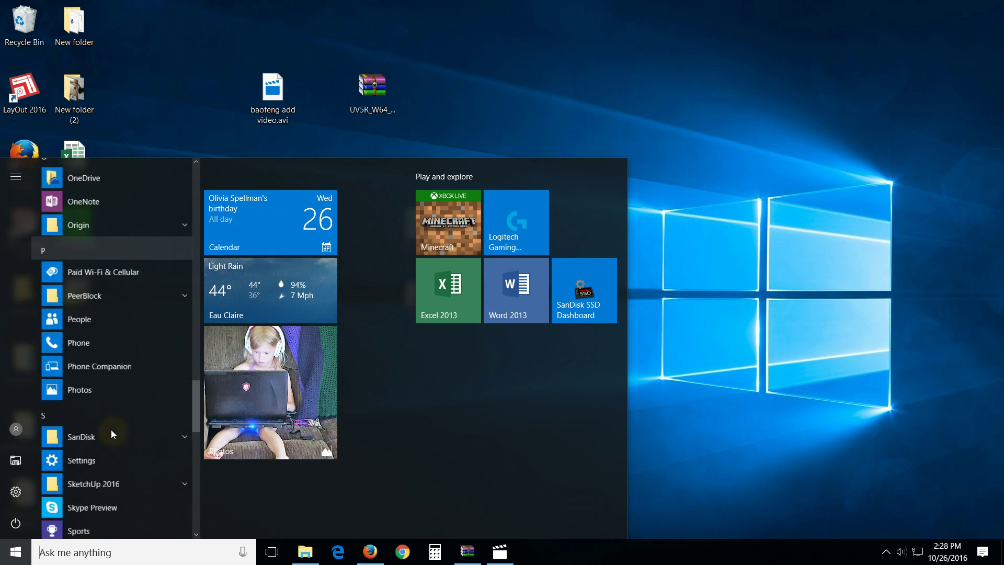
scroll(112, 429, "down", 10)
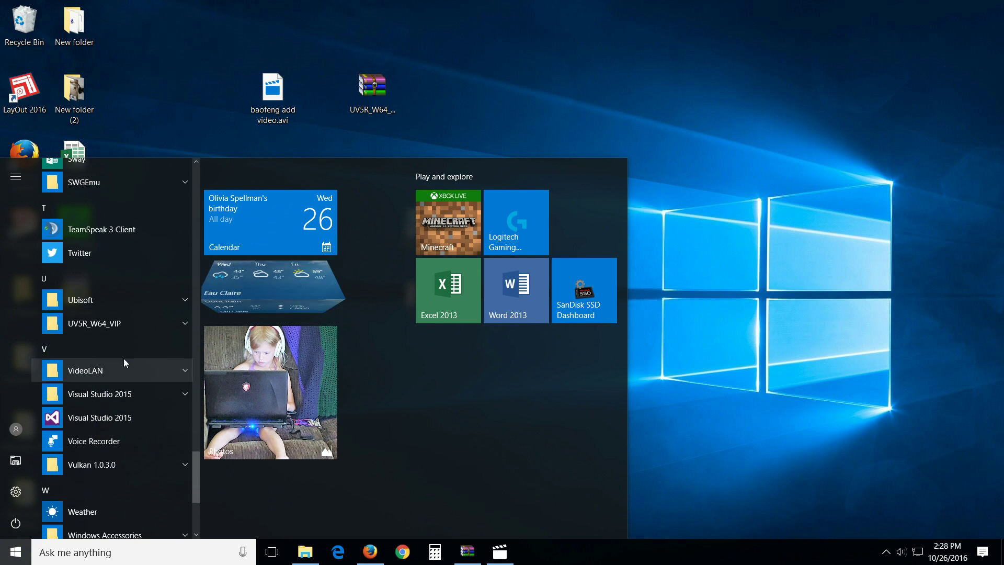
left_click(129, 322)
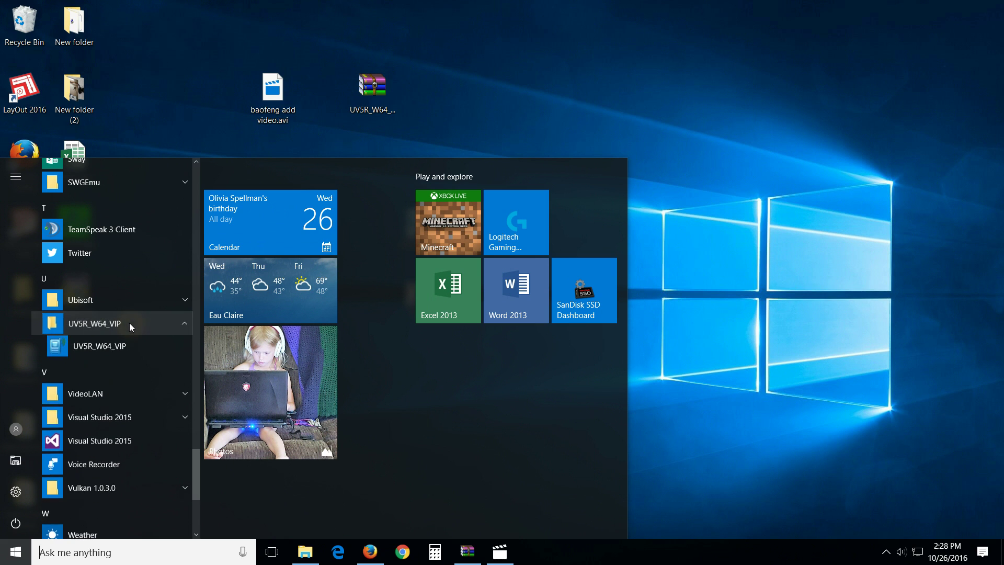
left_click(660, 109)
double_click(418, 230)
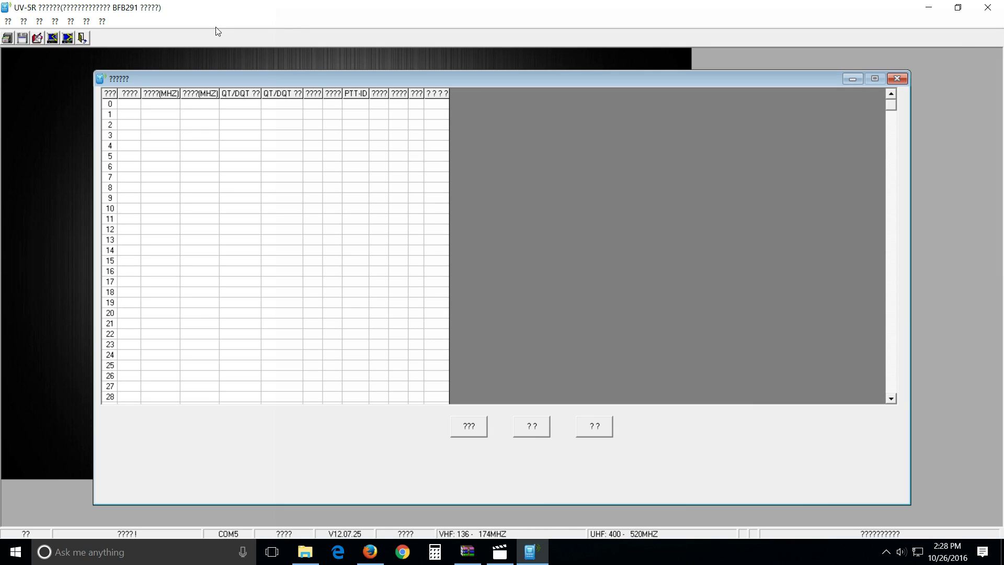
- Switch the interface language to English, bringing up the Communication Port Setup with COM 5
left_click(86, 22)
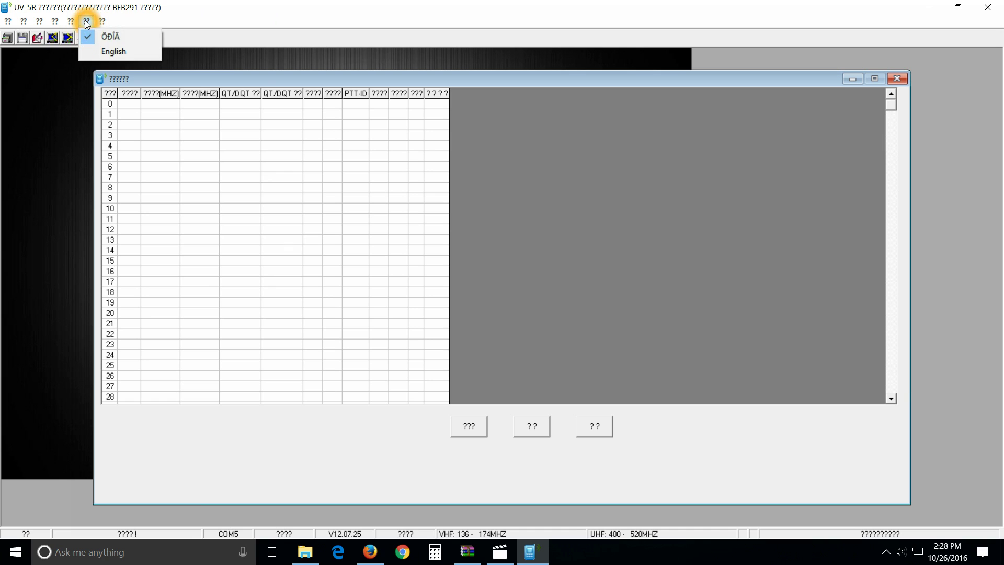
left_click(95, 49)
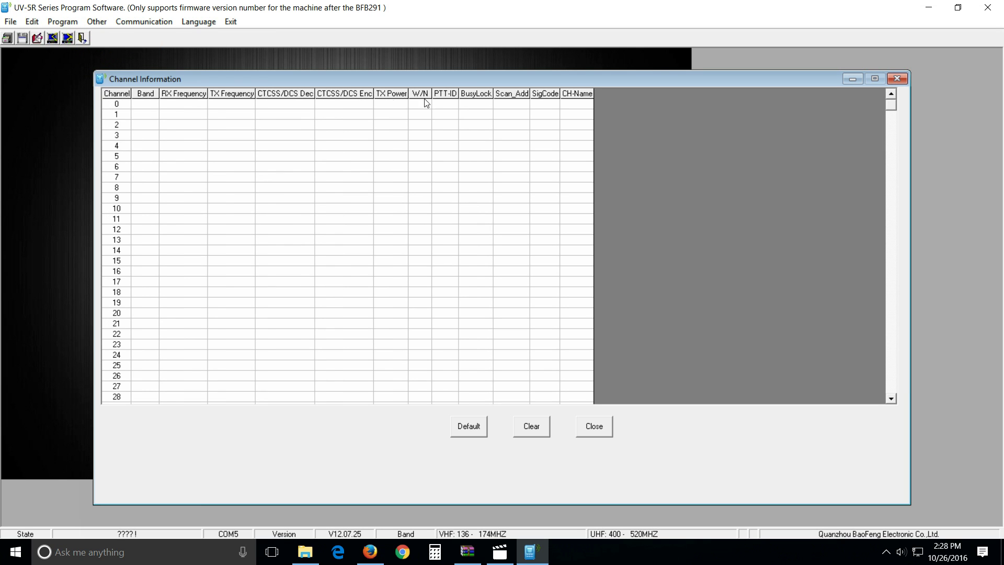
left_click(607, 333)
- Confirm COM 5 as the port and read the radio's channels 0–10 into the table
left_click(145, 24)
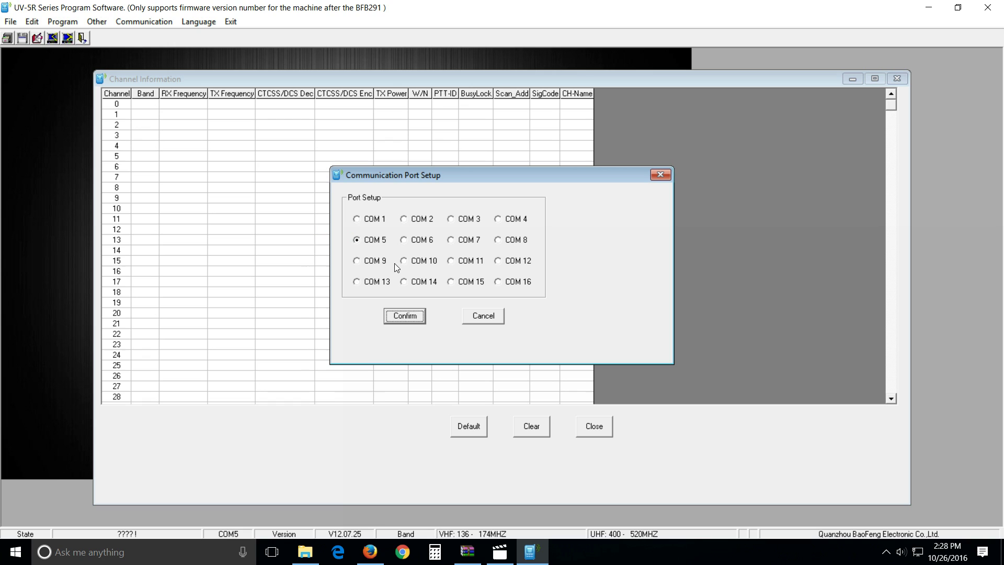
left_click(405, 316)
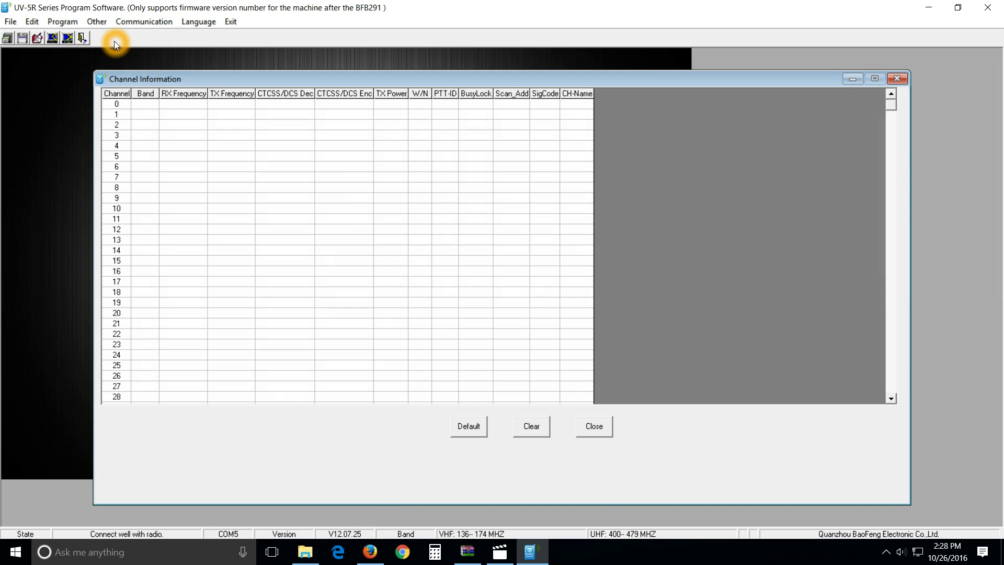
left_click(48, 21)
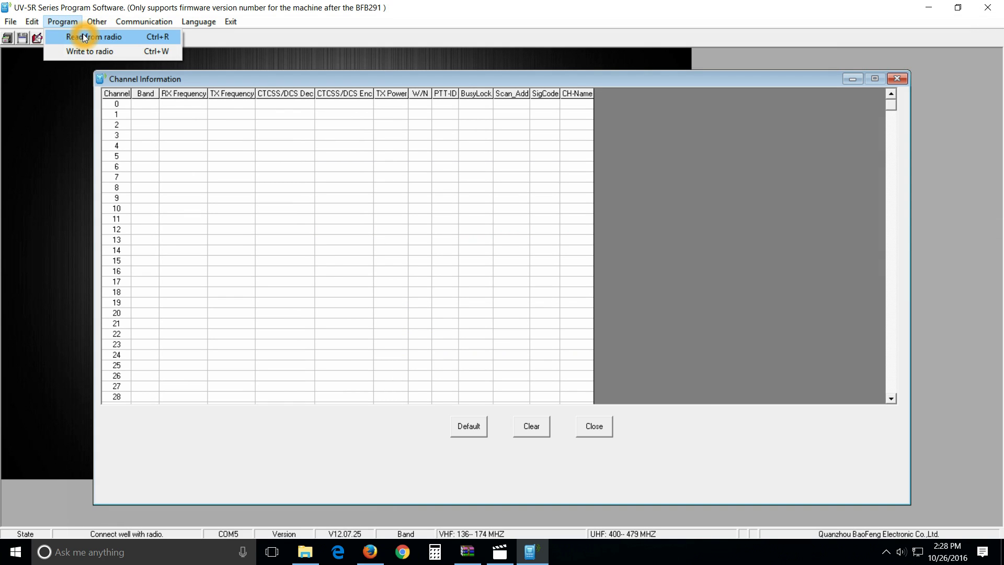
left_click(84, 36)
left_click(406, 434)
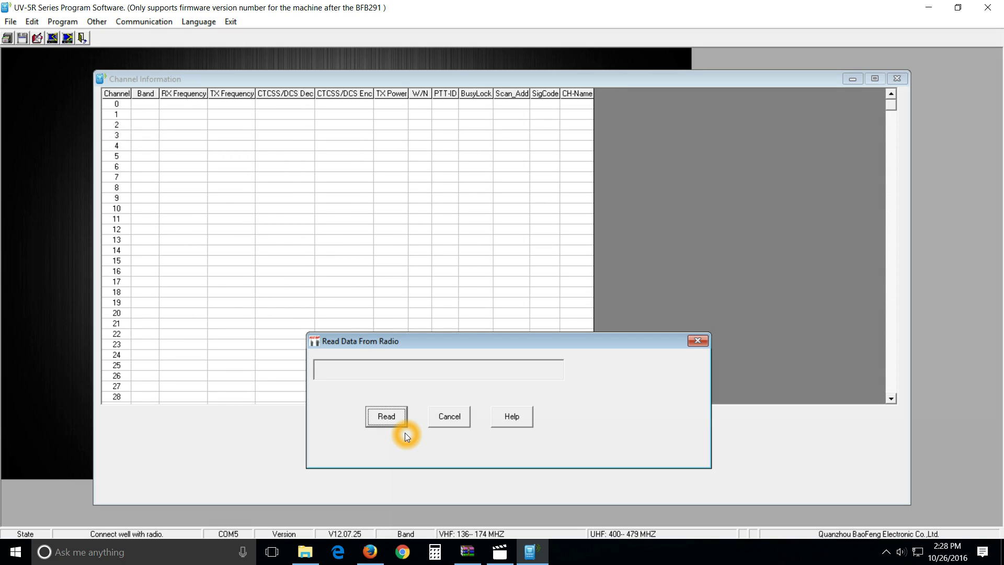
left_click(396, 418)
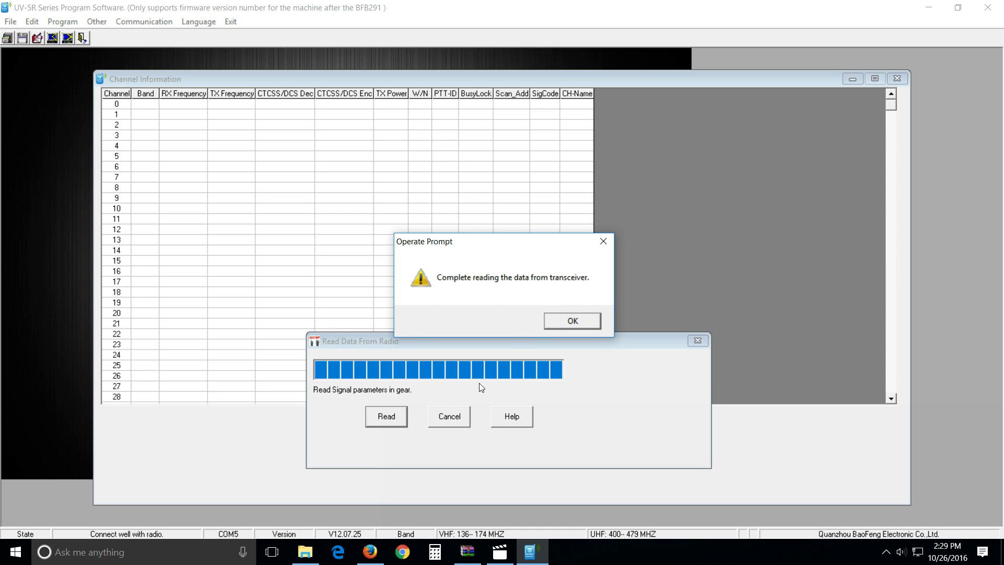
left_click(556, 326)
left_click(448, 416)
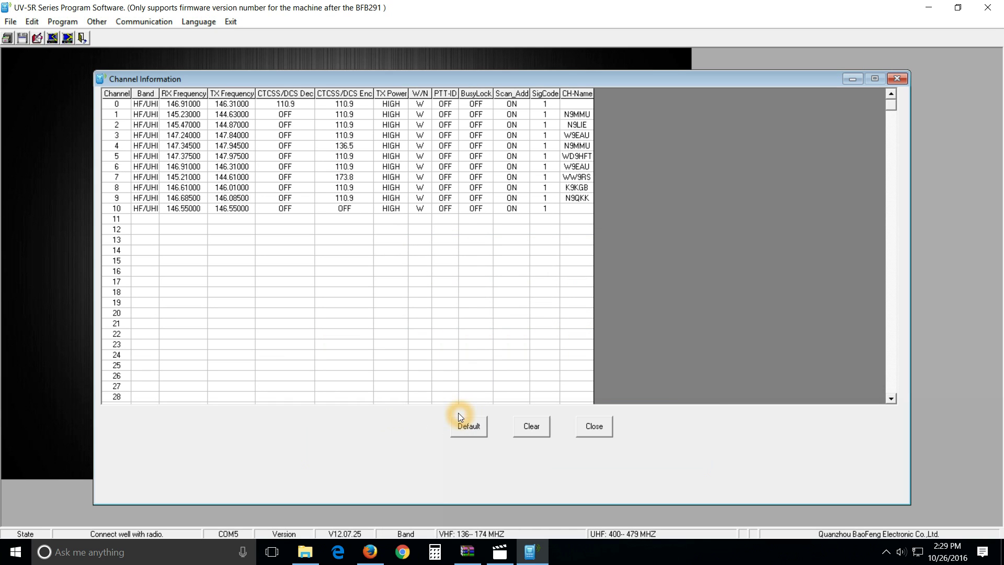
left_click(150, 221)
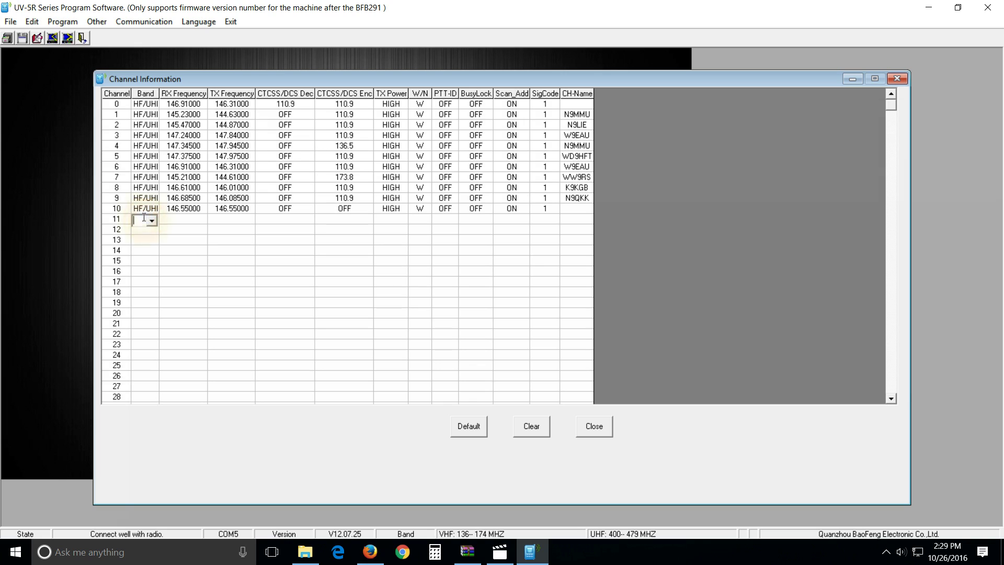
left_click(175, 218)
left_click(224, 104)
left_click(356, 220)
left_click(370, 199)
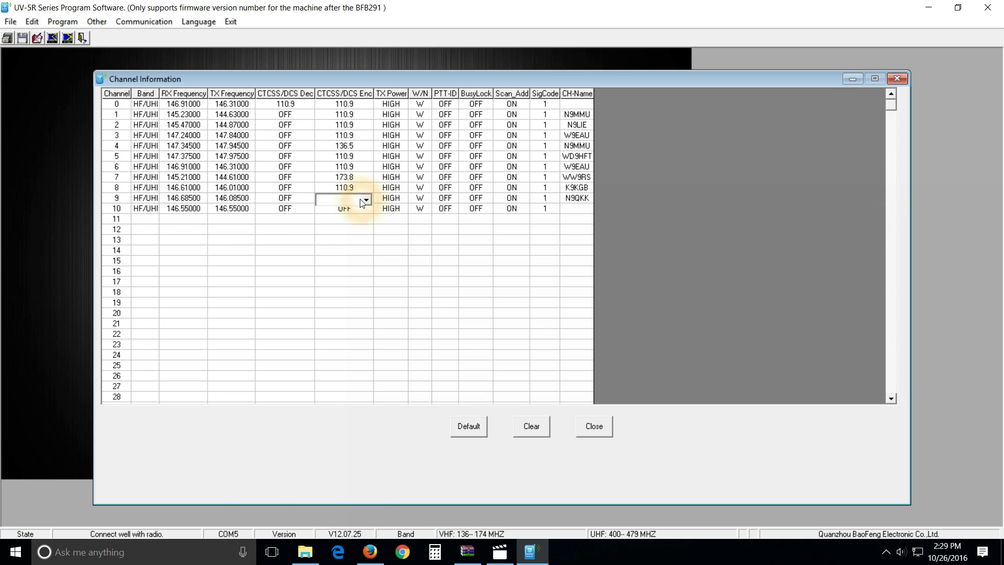
left_click(366, 199)
left_click(354, 212)
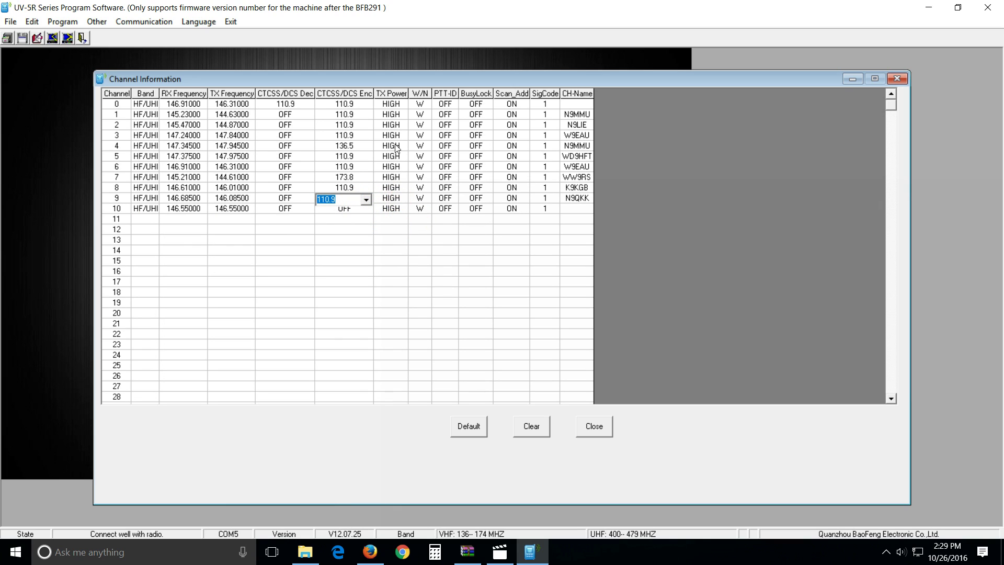
left_click(472, 224)
- Close the channel table and review the communication port settings without changing them
left_click(603, 428)
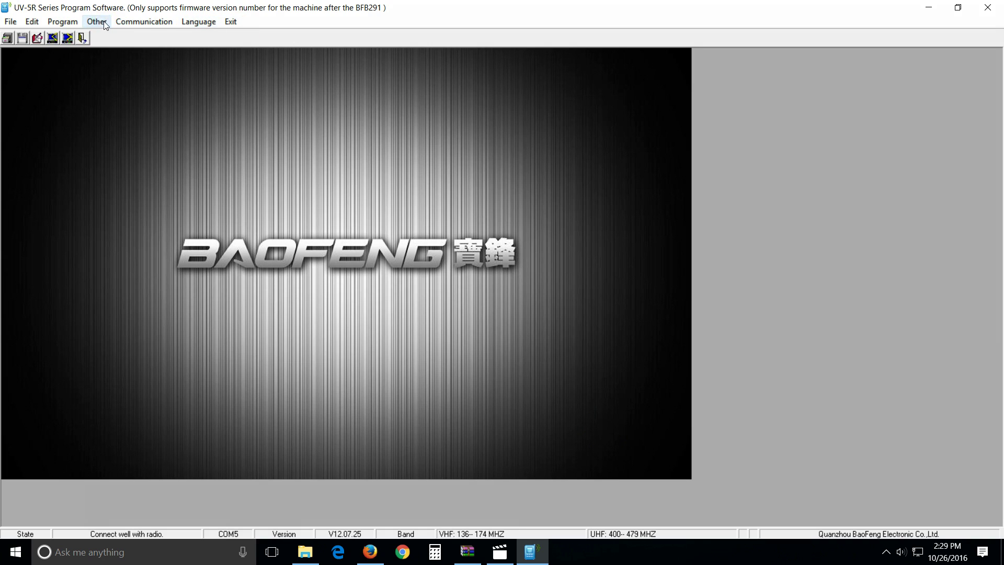
left_click(74, 20)
left_click(124, 21)
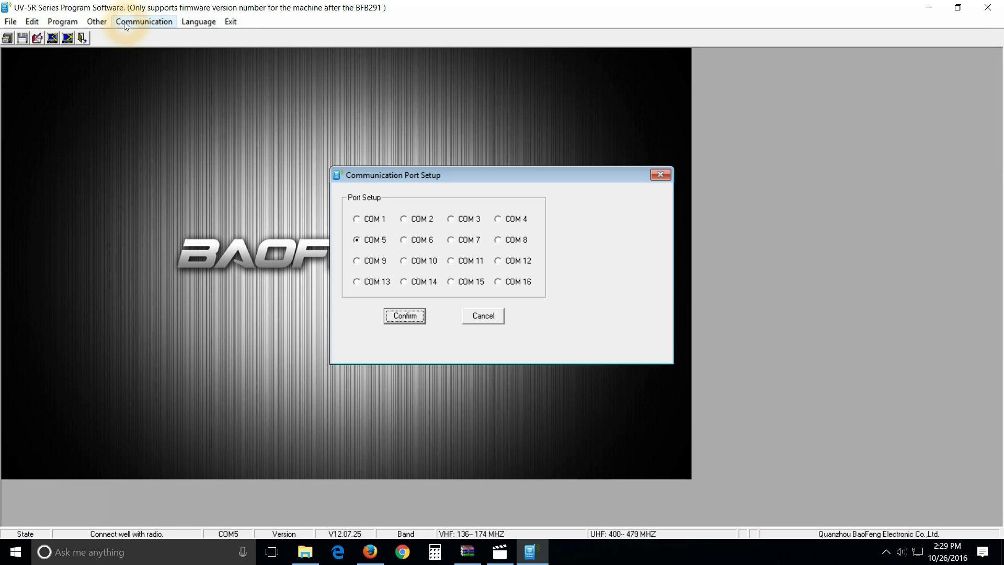
left_click(656, 174)
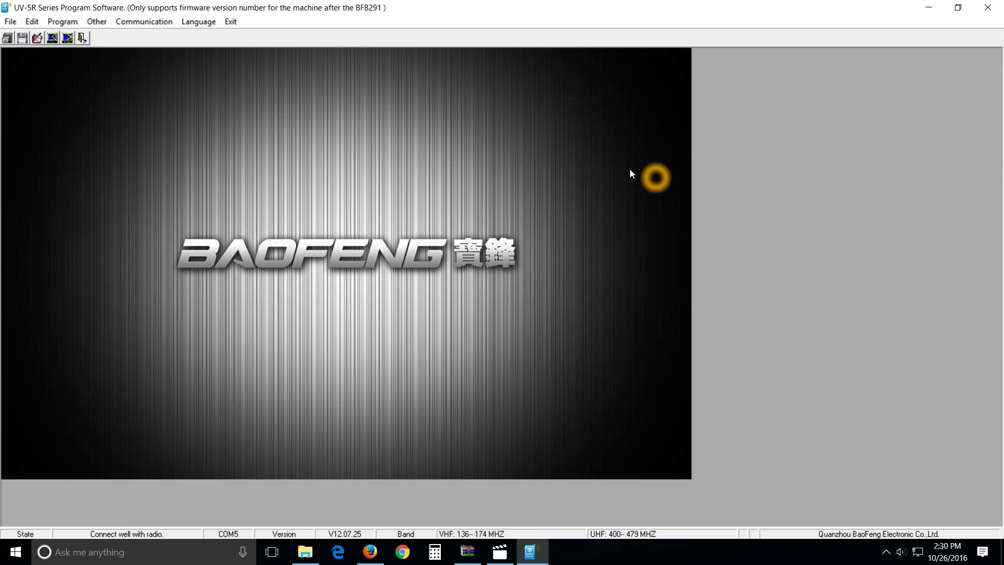
- Write the channel settings to the radio and close the write dialog once complete
left_click(62, 21)
left_click(84, 51)
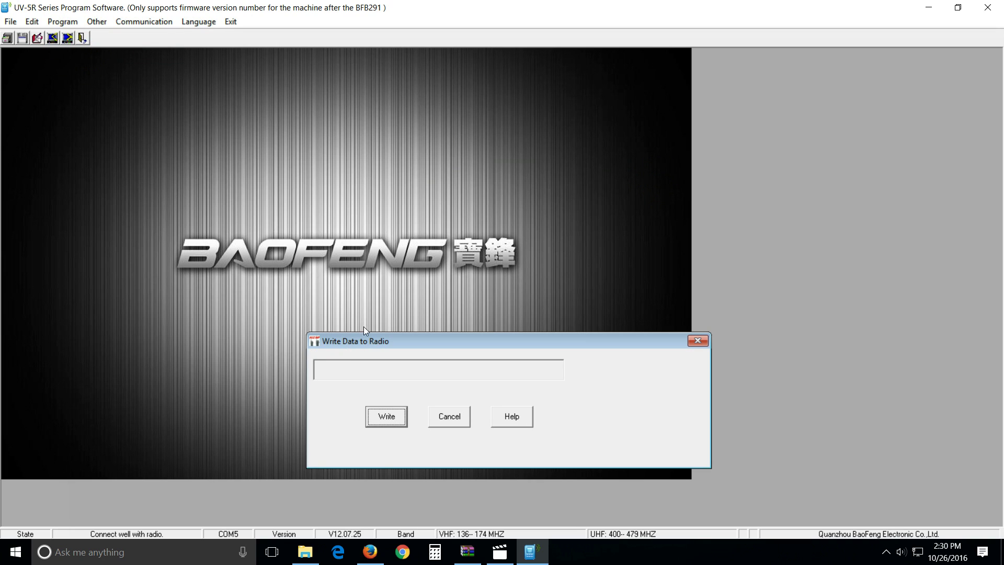
left_click(402, 422)
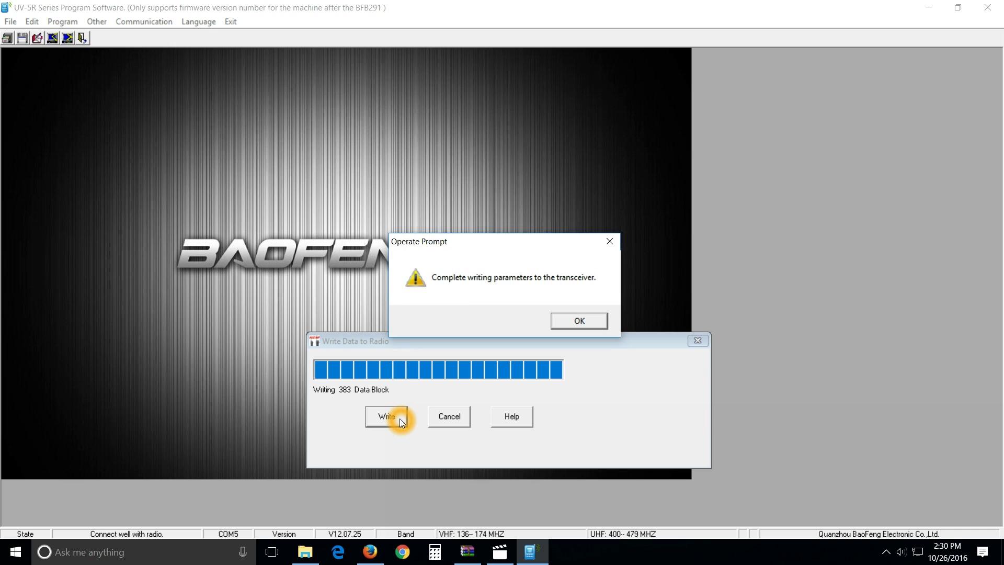
left_click(564, 319)
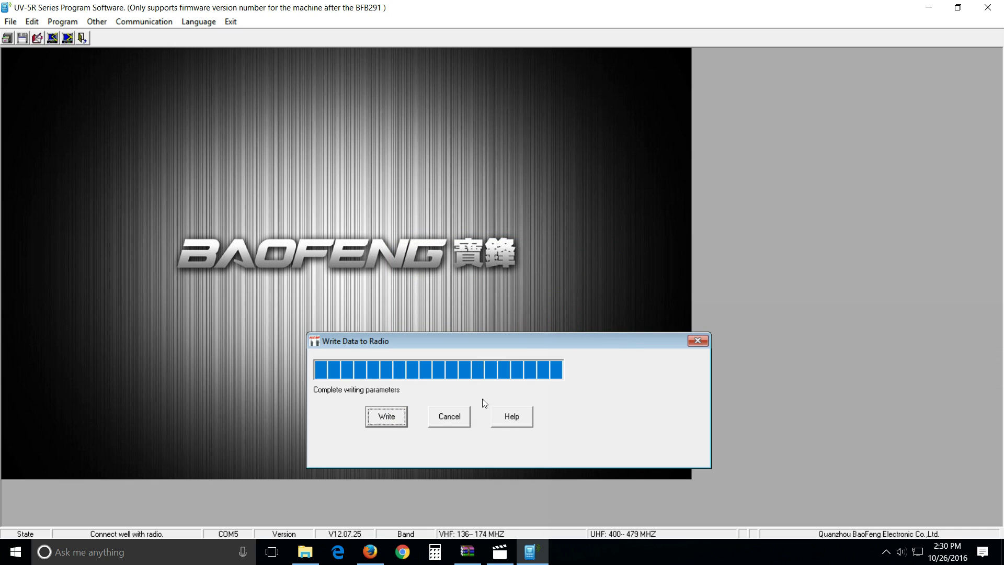
left_click(447, 420)
left_click(739, 322)
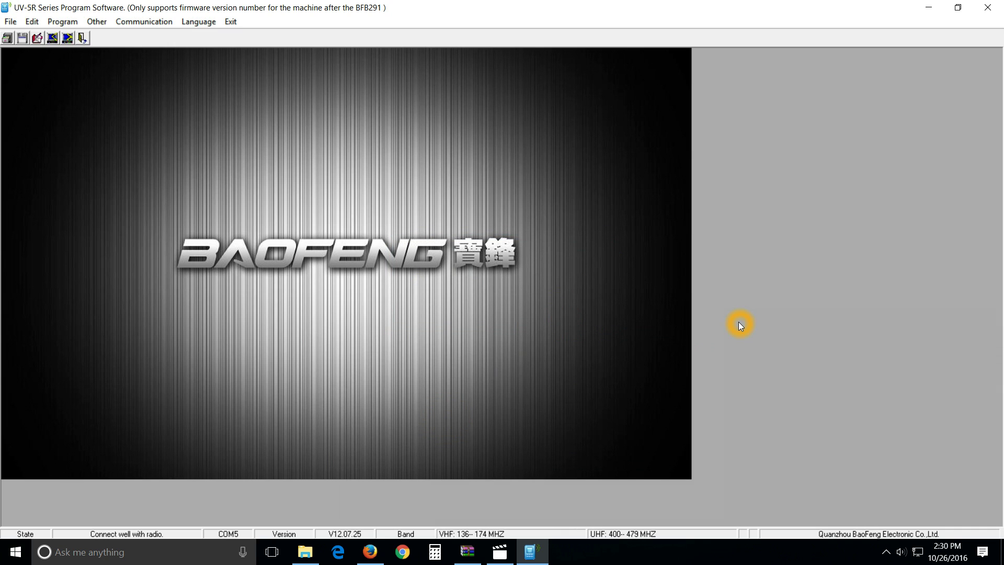
- Close the programming software and query RepeaterBook for Dunn County, Wisconsin 2-meter (144MHz) repeaters
left_click(988, 8)
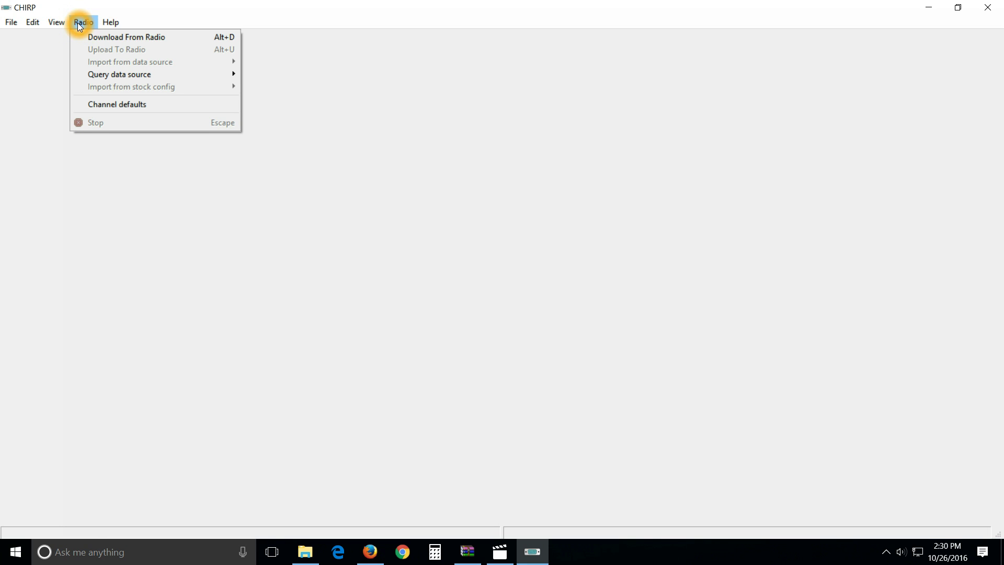
mouse_move(122, 71)
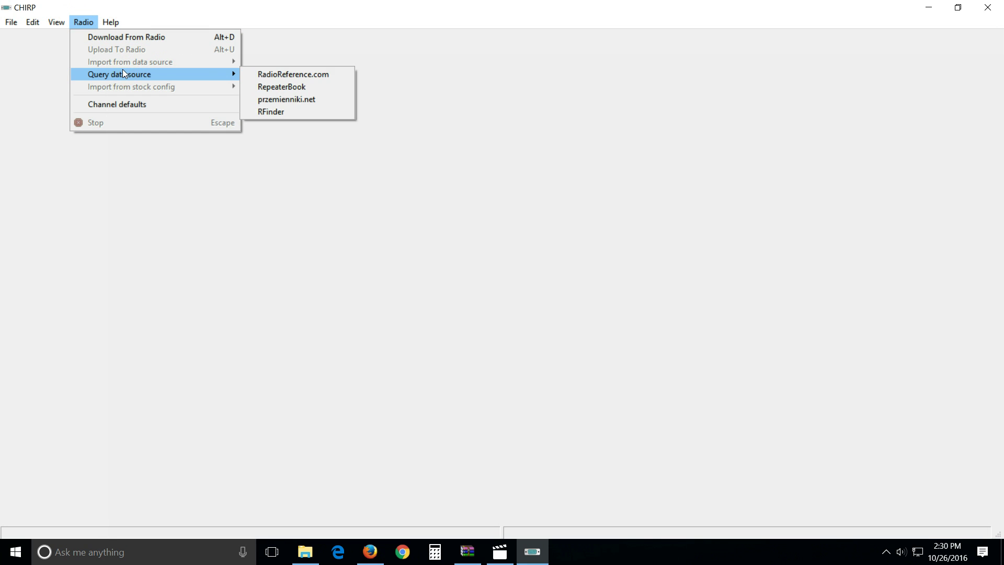
left_click(287, 85)
left_click(559, 264)
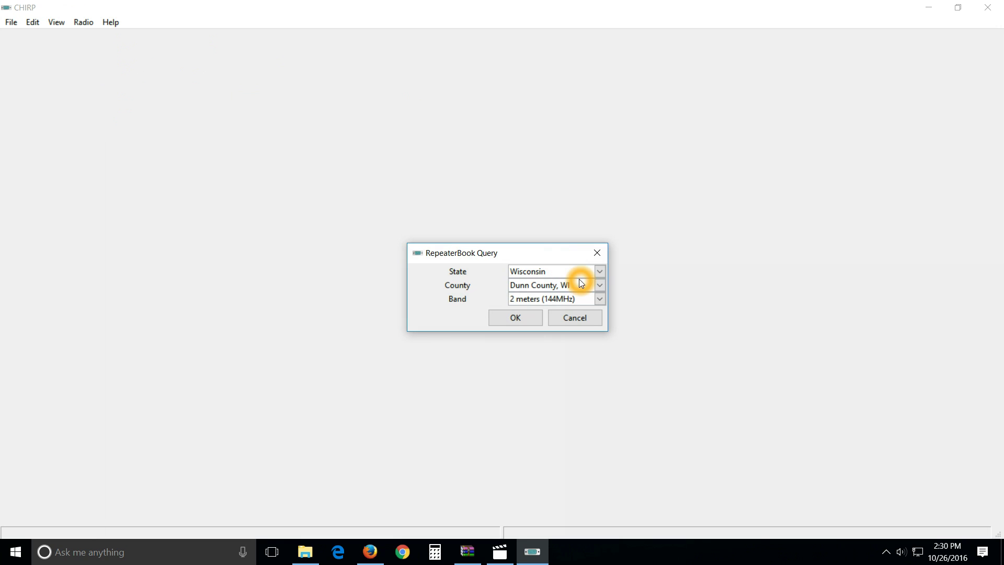
left_click(601, 298)
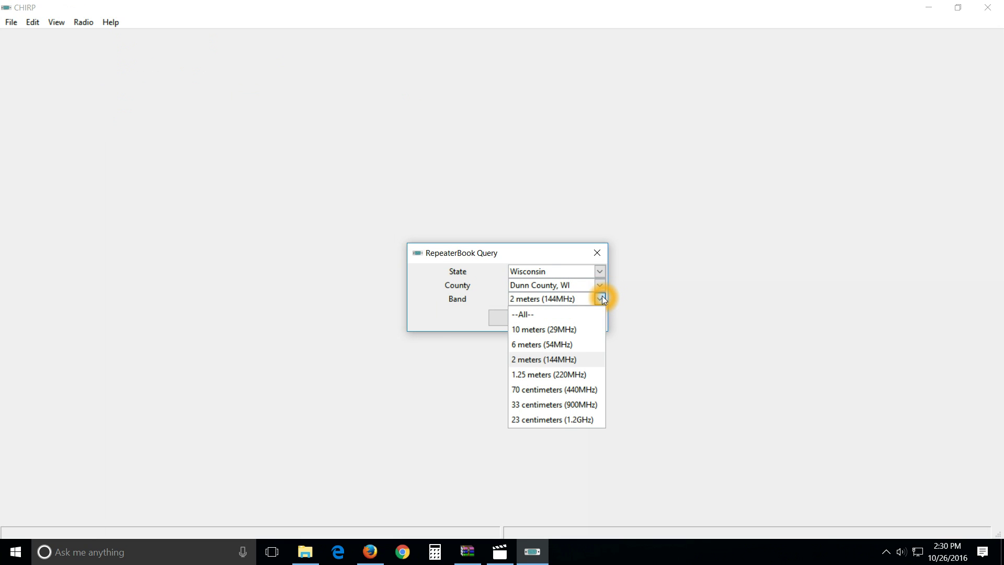
left_click(602, 298)
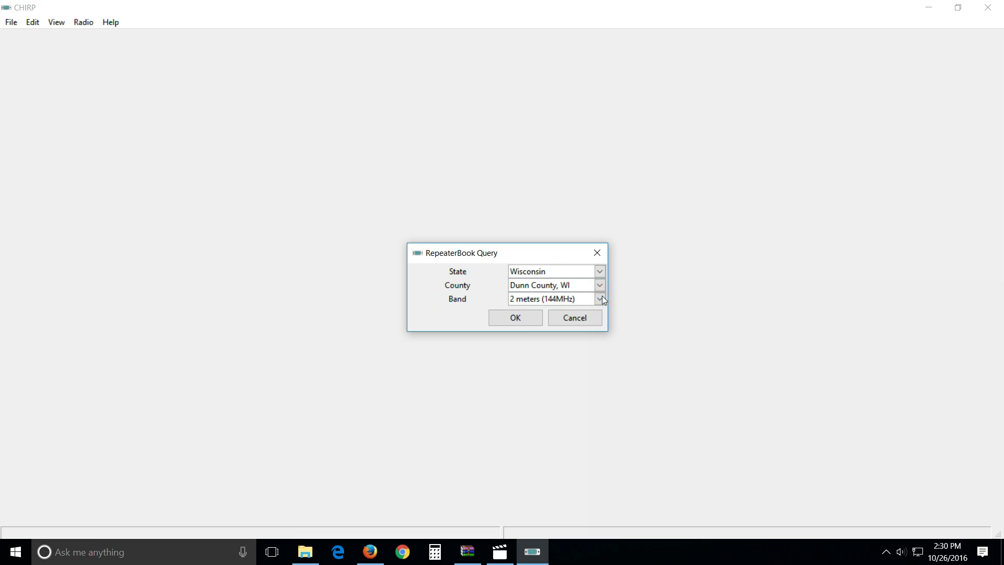
left_click(515, 317)
left_click(420, 246)
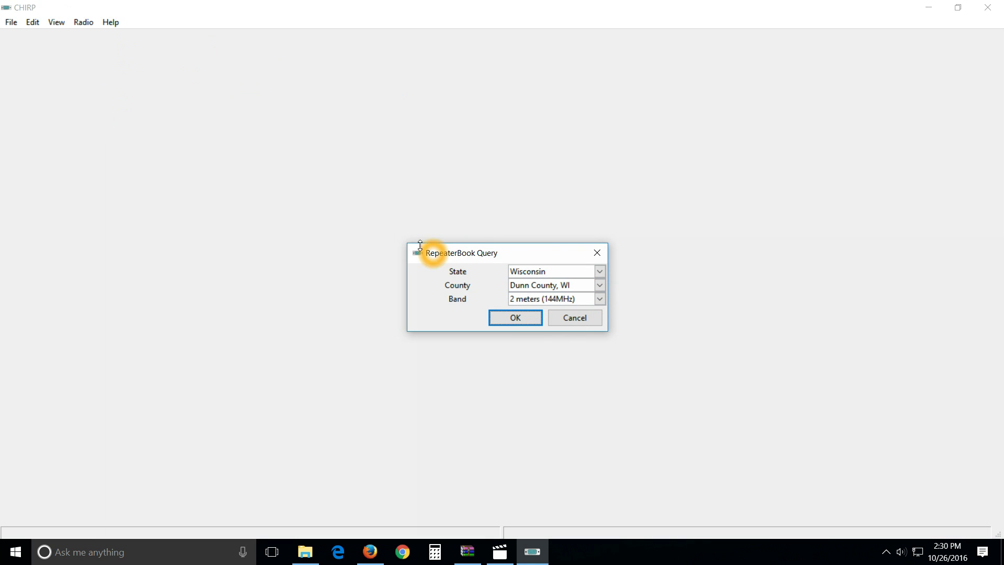
- Reopen the online data source list in CHIRP and dismiss it without querying again
left_click(83, 21)
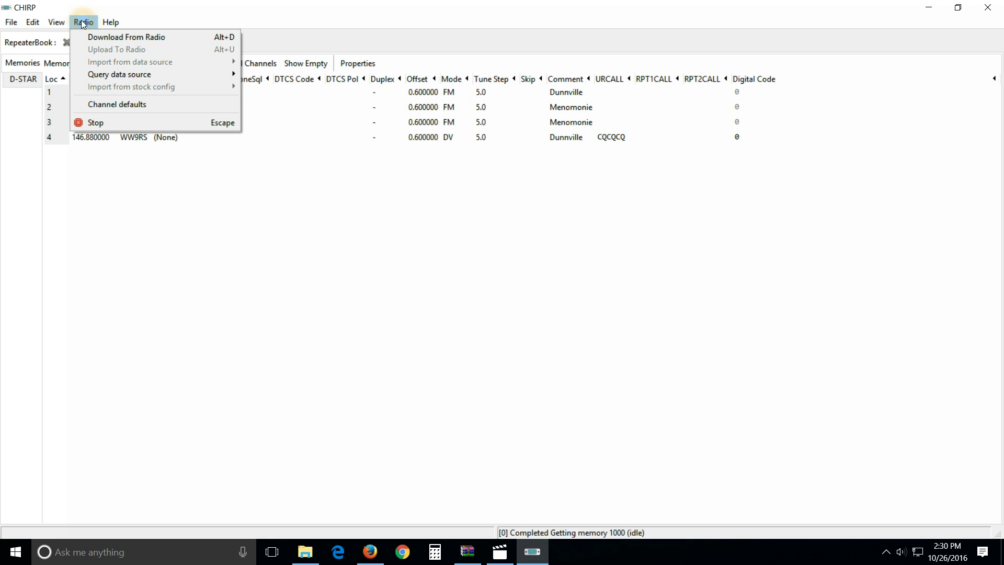
left_click(131, 76)
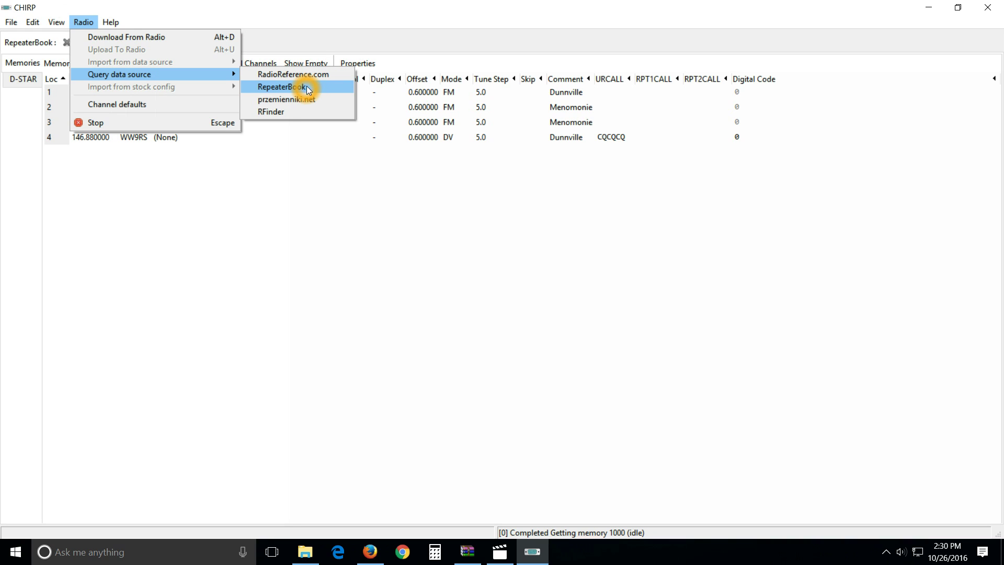
left_click(387, 20)
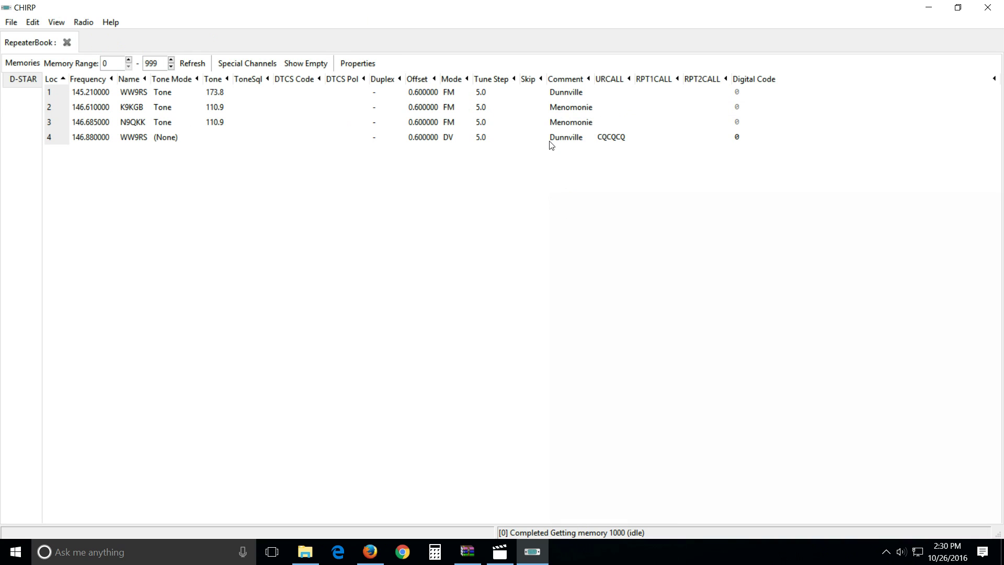
- Start a CSV export of the repeater list, then cancel the Save As dialog
left_click(11, 22)
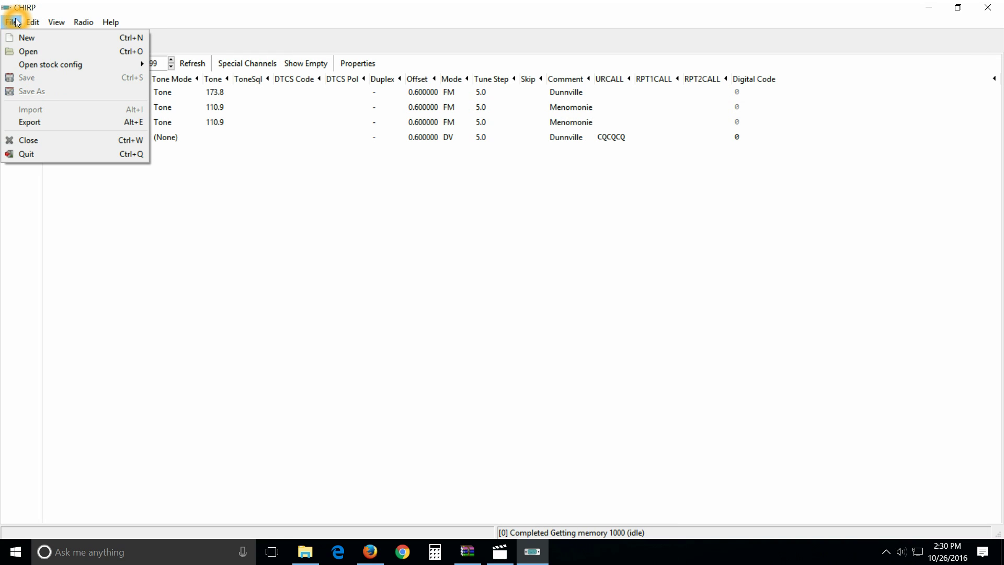
left_click(61, 122)
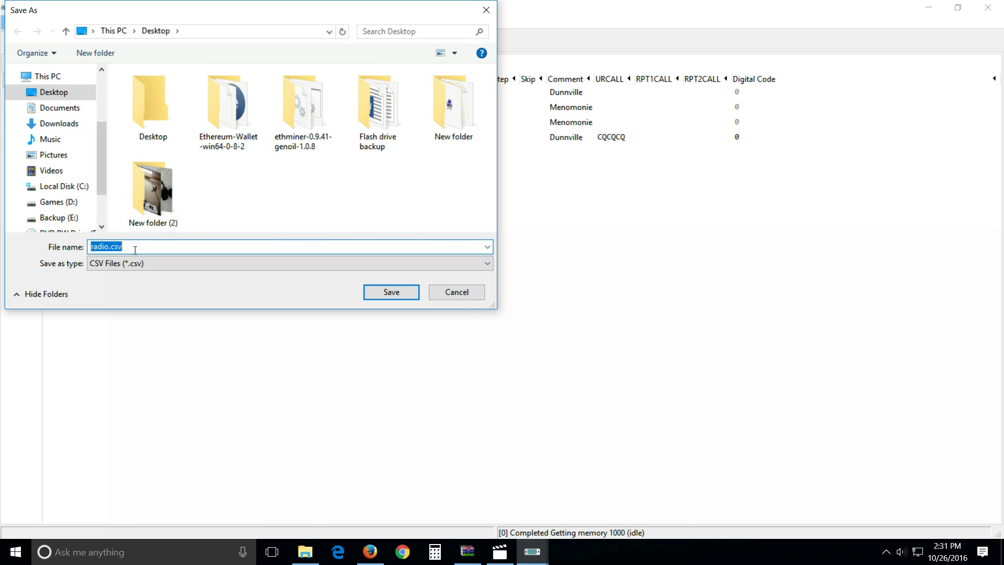
left_click(453, 293)
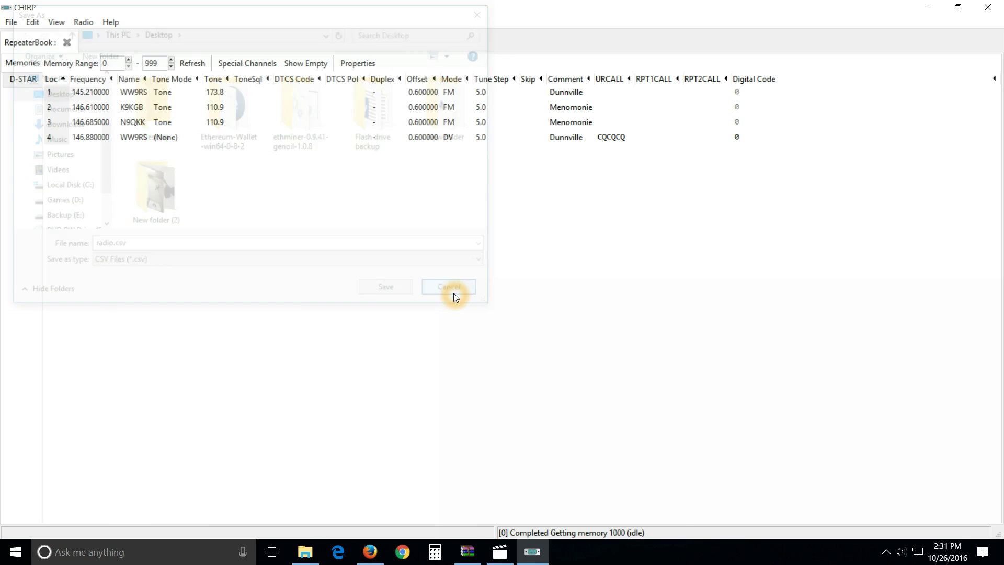
left_click(202, 116)
left_click(276, 155)
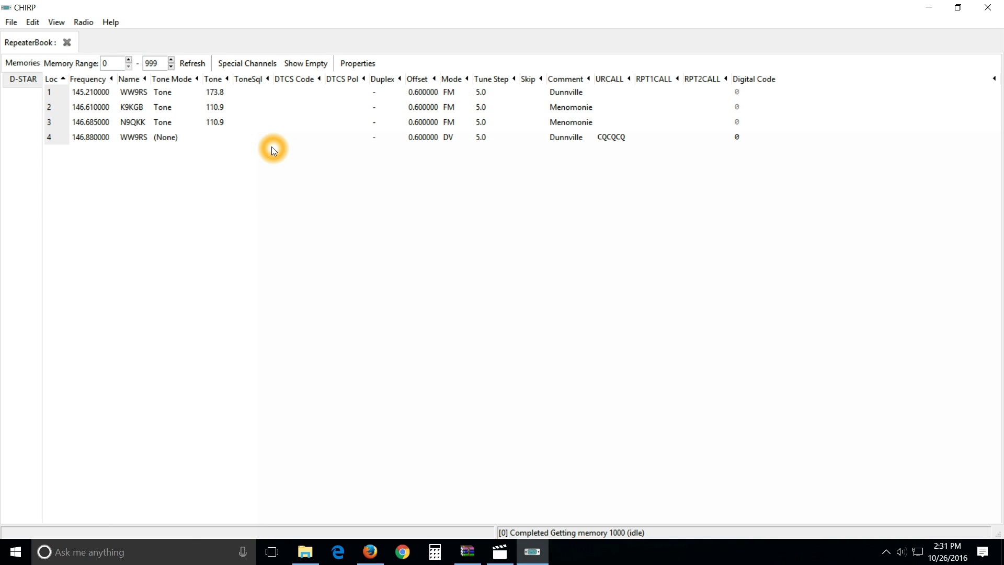
left_click(105, 106)
- Look through the Radio and Help menus without choosing anything, then minimize CHIRP
left_click(85, 22)
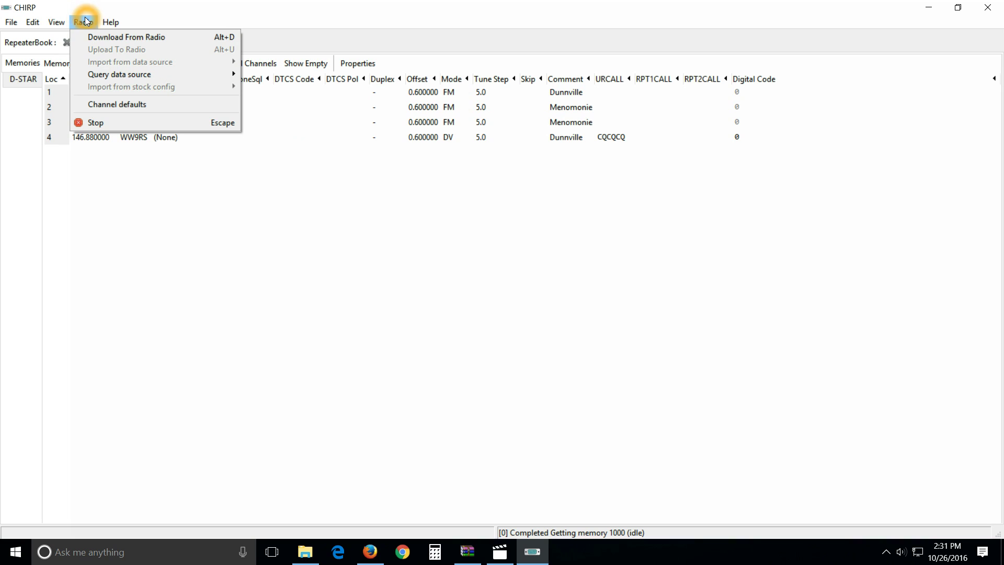
left_click(104, 21)
left_click(84, 22)
left_click(739, 33)
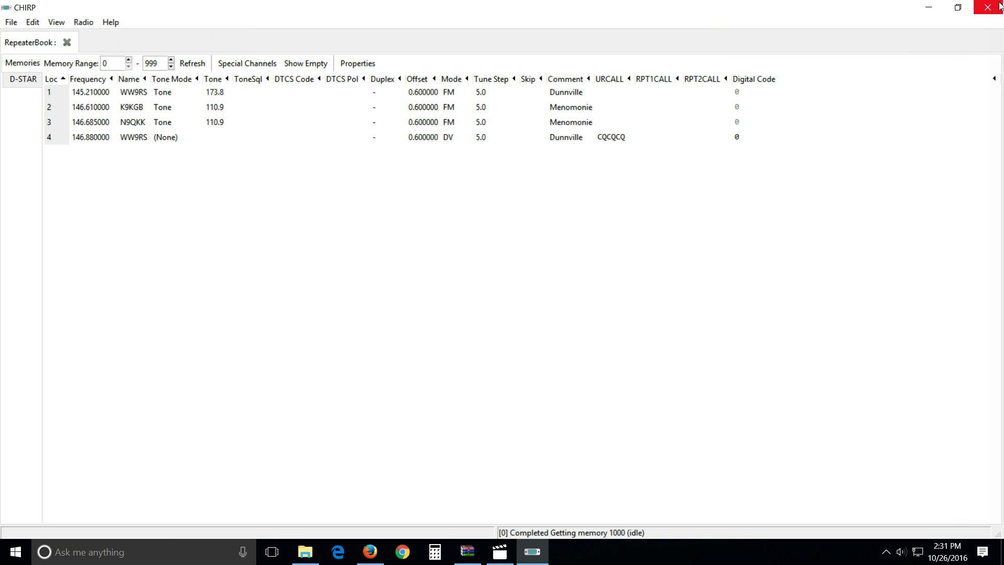
left_click(929, 7)
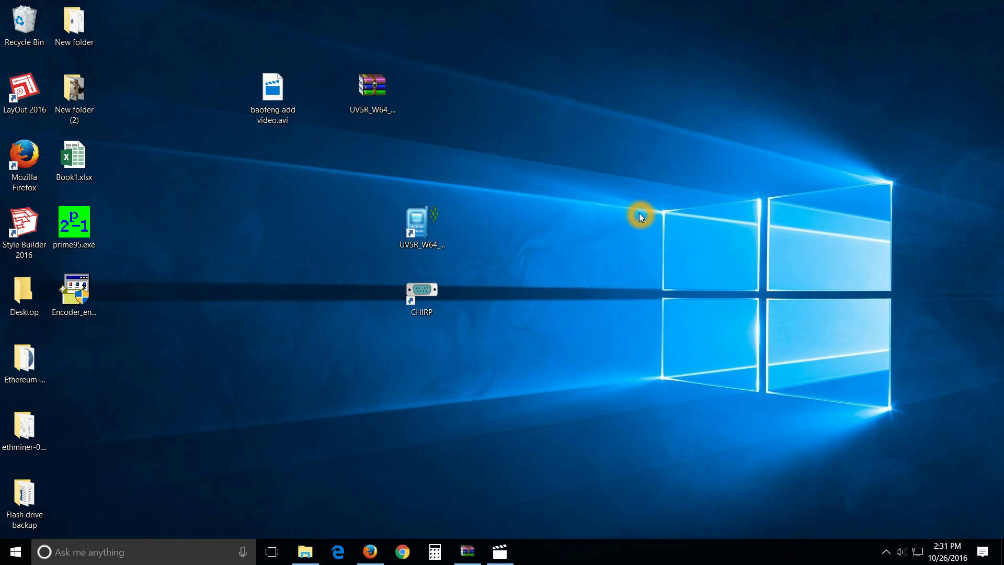
- Bring Firefox forward and open the NOAA weather radio station listing for Wisconsin
left_click(370, 551)
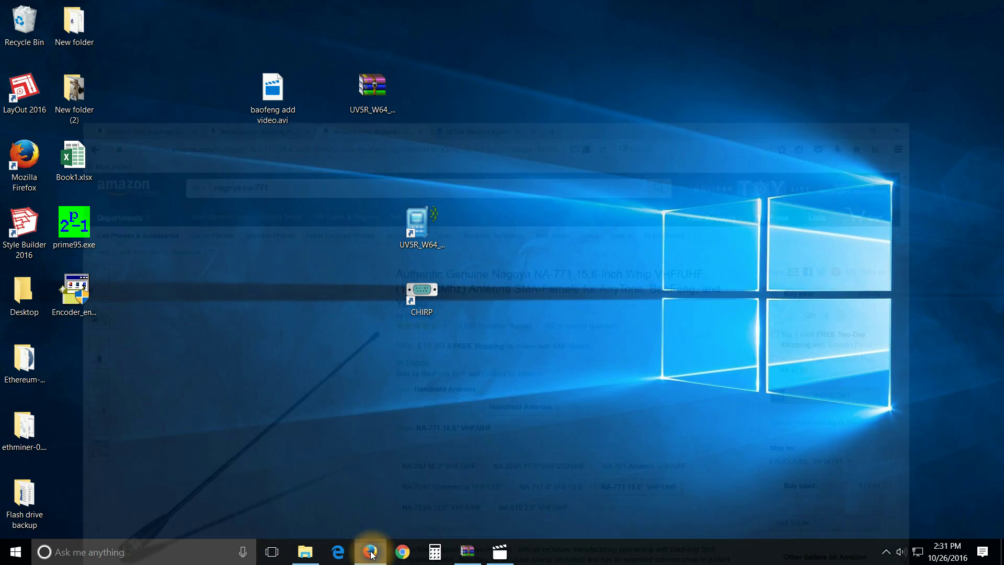
left_click(490, 11)
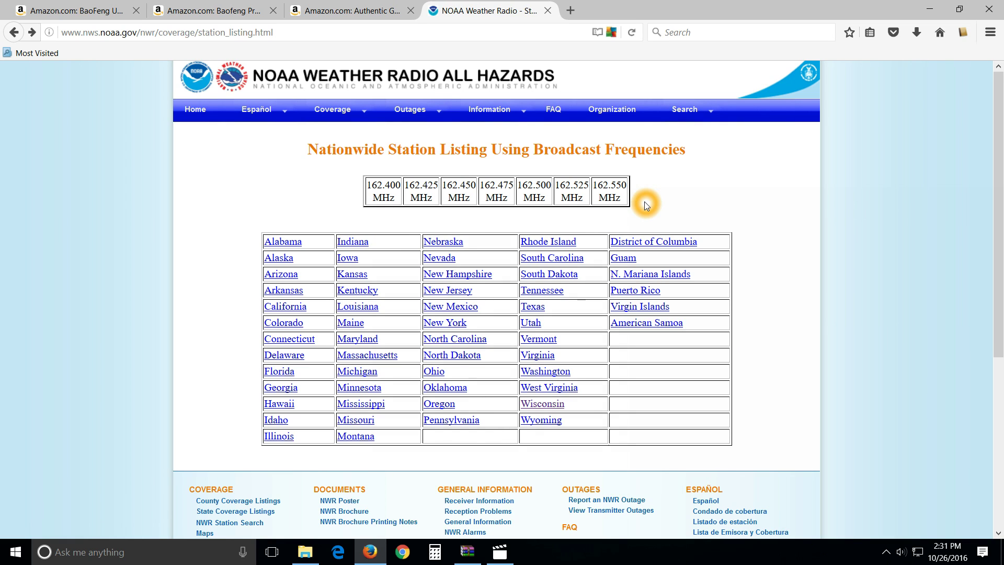
left_click(544, 405)
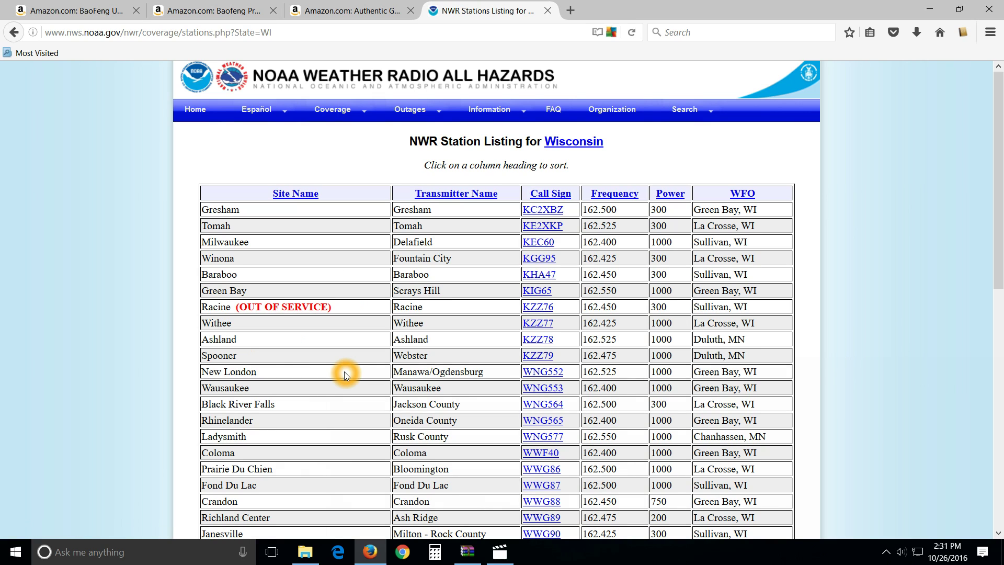
- Look through the Wisconsin station table, then close the NOAA tab to reveal the Nagoya NA-771 page
left_click(626, 371)
scroll(645, 314, "down", 4)
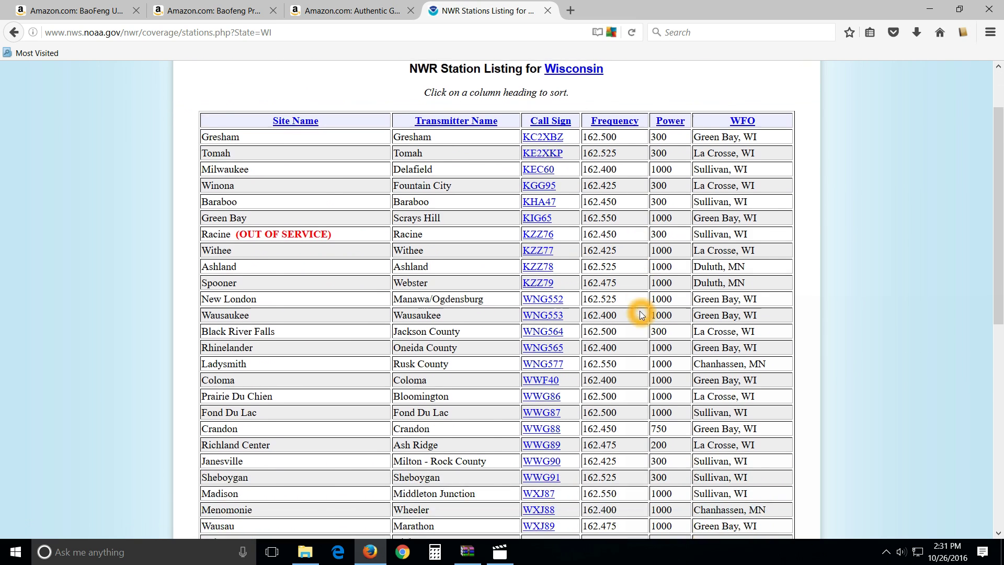
left_click(718, 307)
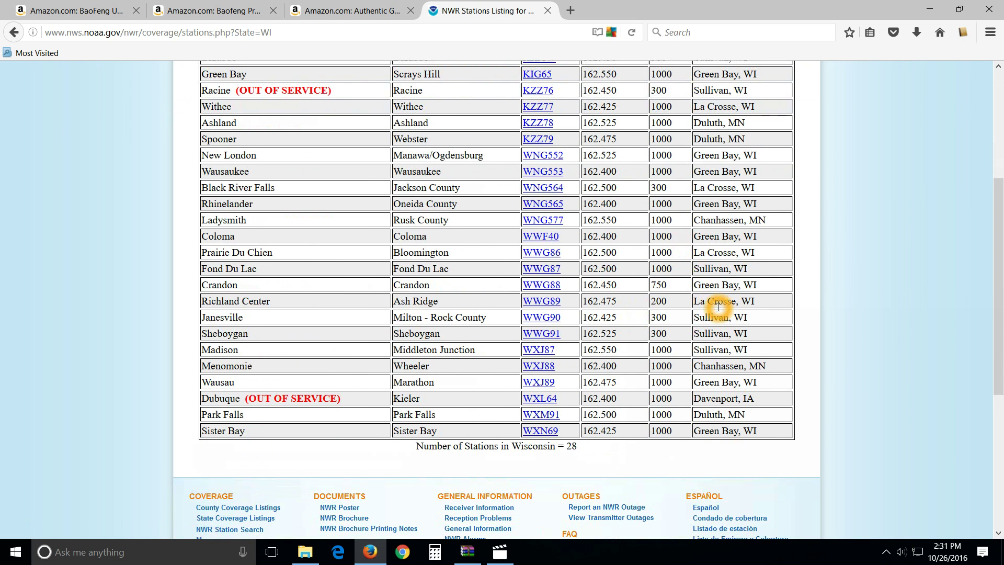
scroll(717, 277, "up", 4)
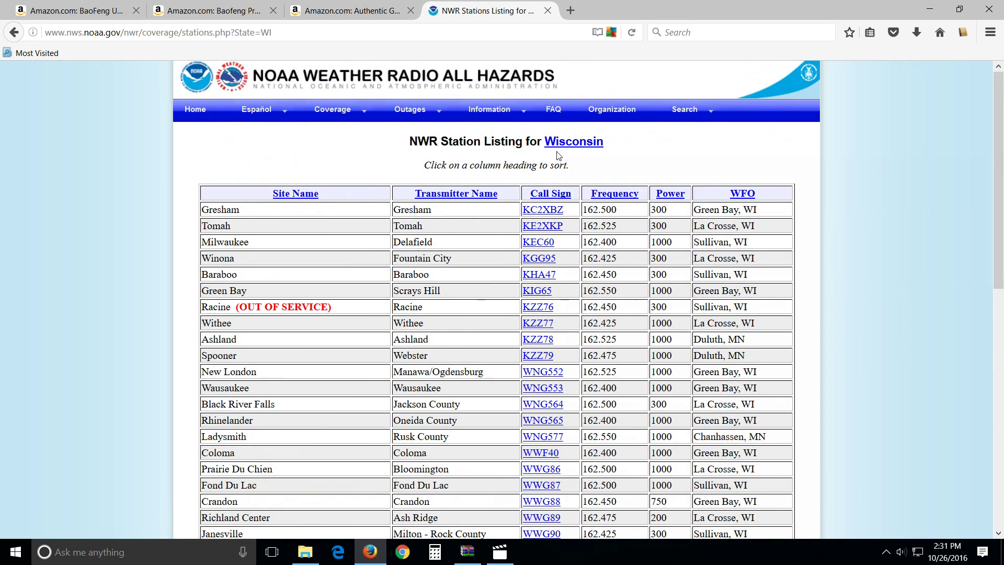
left_click(547, 10)
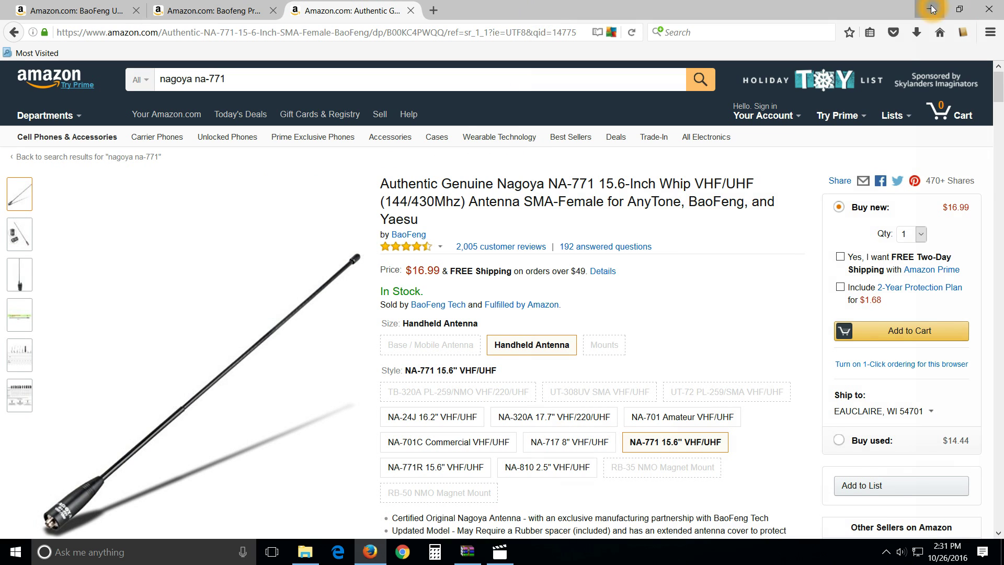